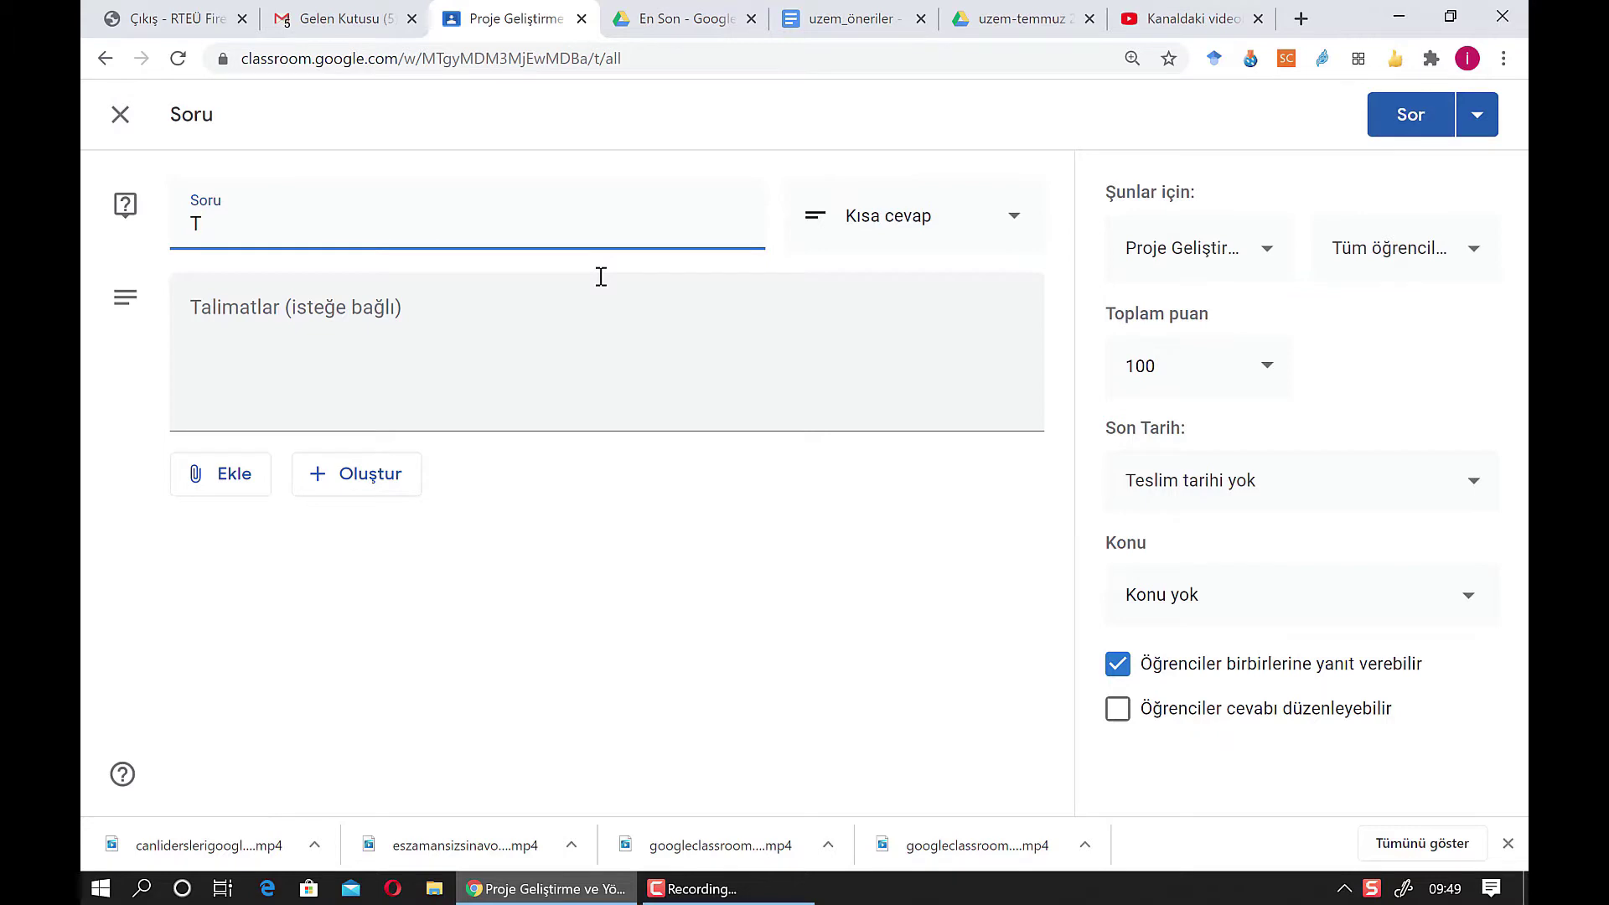
# Enter "Aşağıdakilerden hangisi TKM bileşenlerinden değildir-" as the question and set its type to multiple choice (Çoktan seçmeli)
pyautogui.press('BackSpace')
pyautogui.write('Aşa')
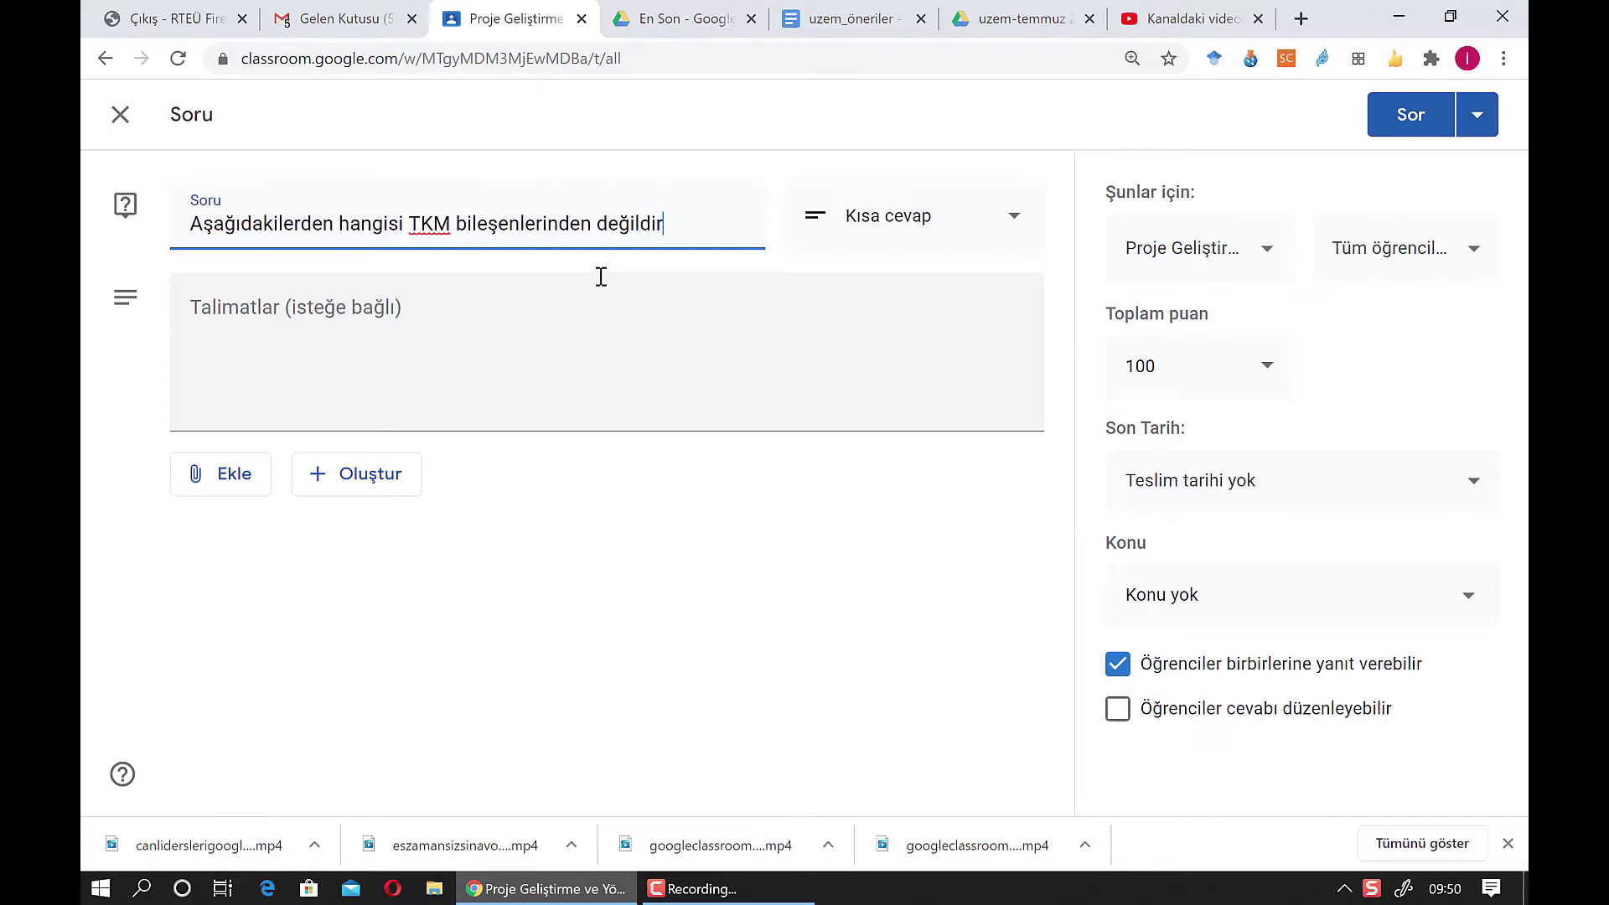
pyautogui.click(875, 216)
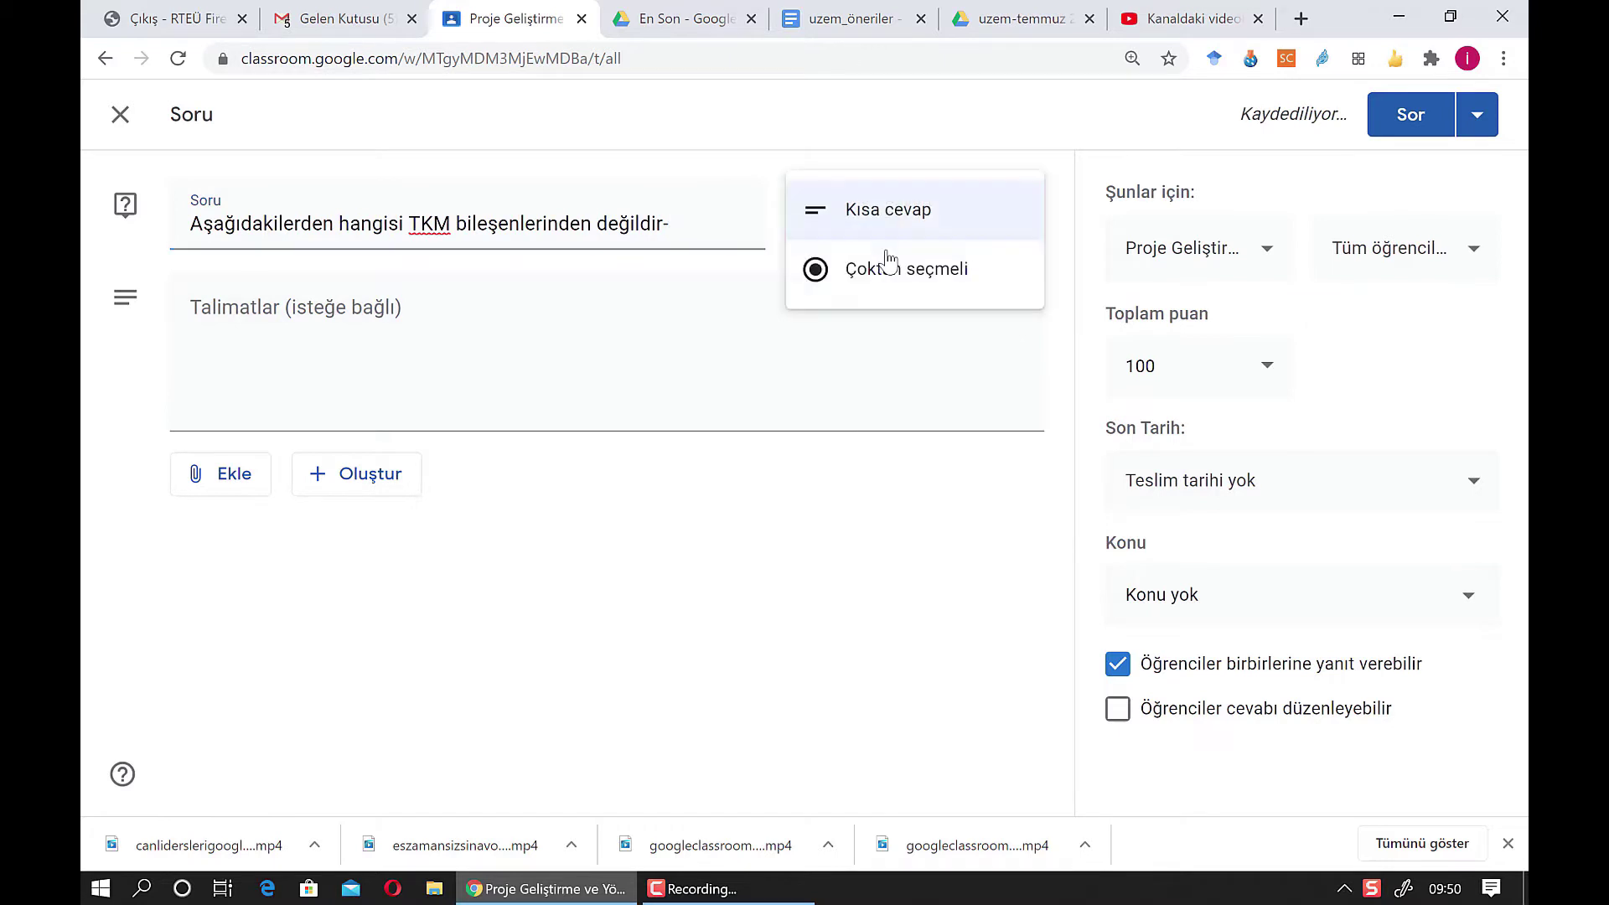
pyautogui.click(871, 364)
# Add four answer options to the question: PU, N, ATCU and PEU
pyautogui.click(300, 488)
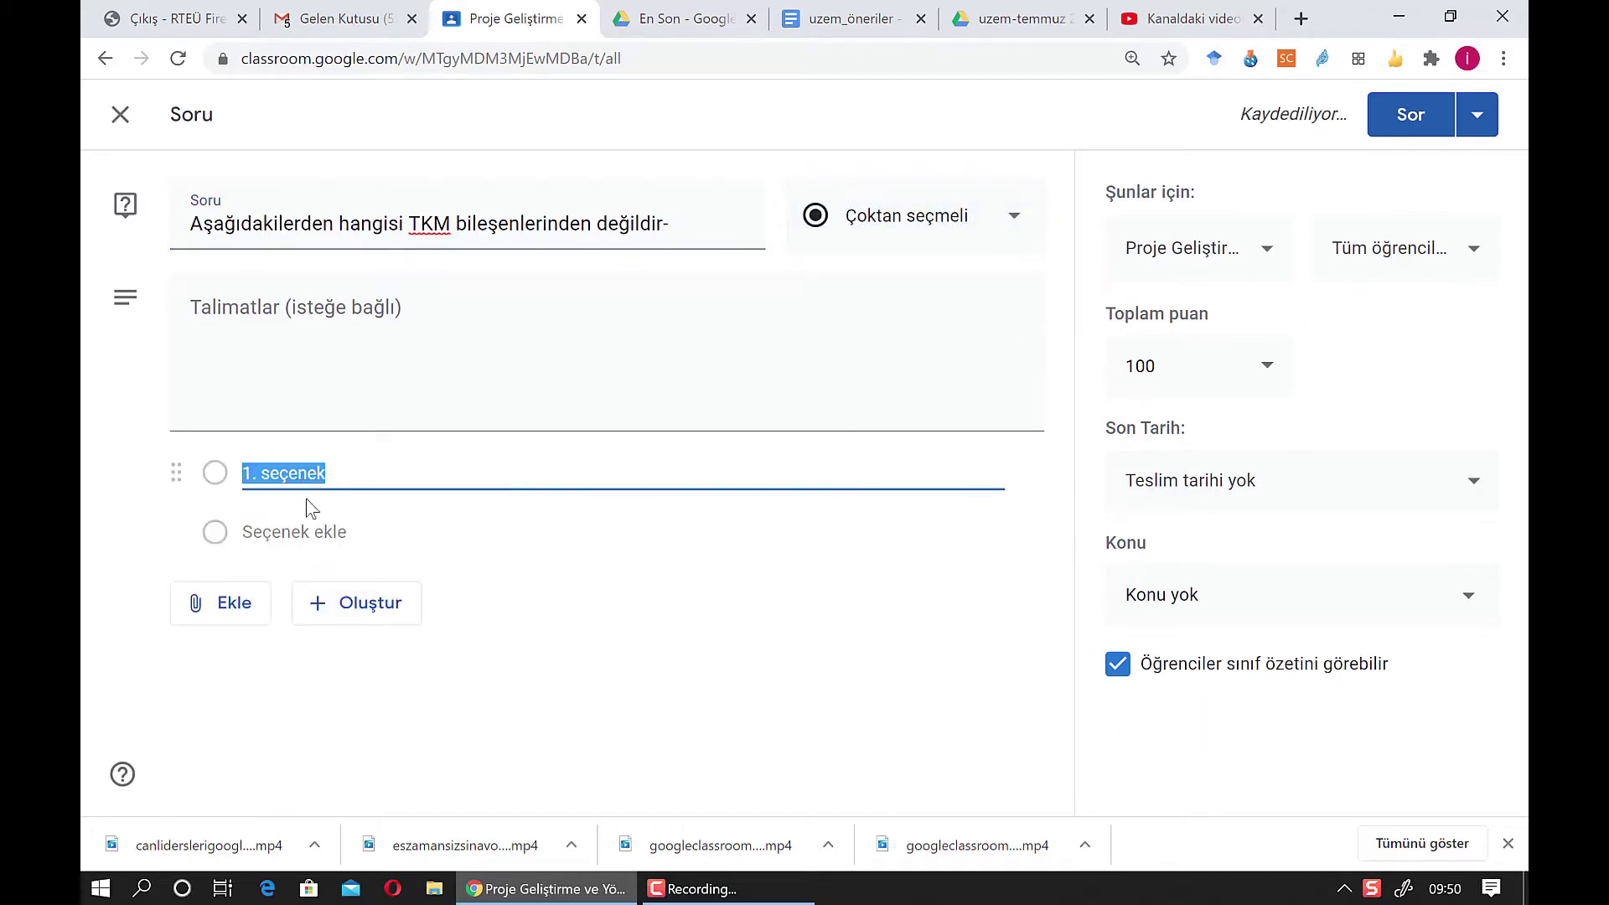
pyautogui.write('PU')
pyautogui.click(321, 533)
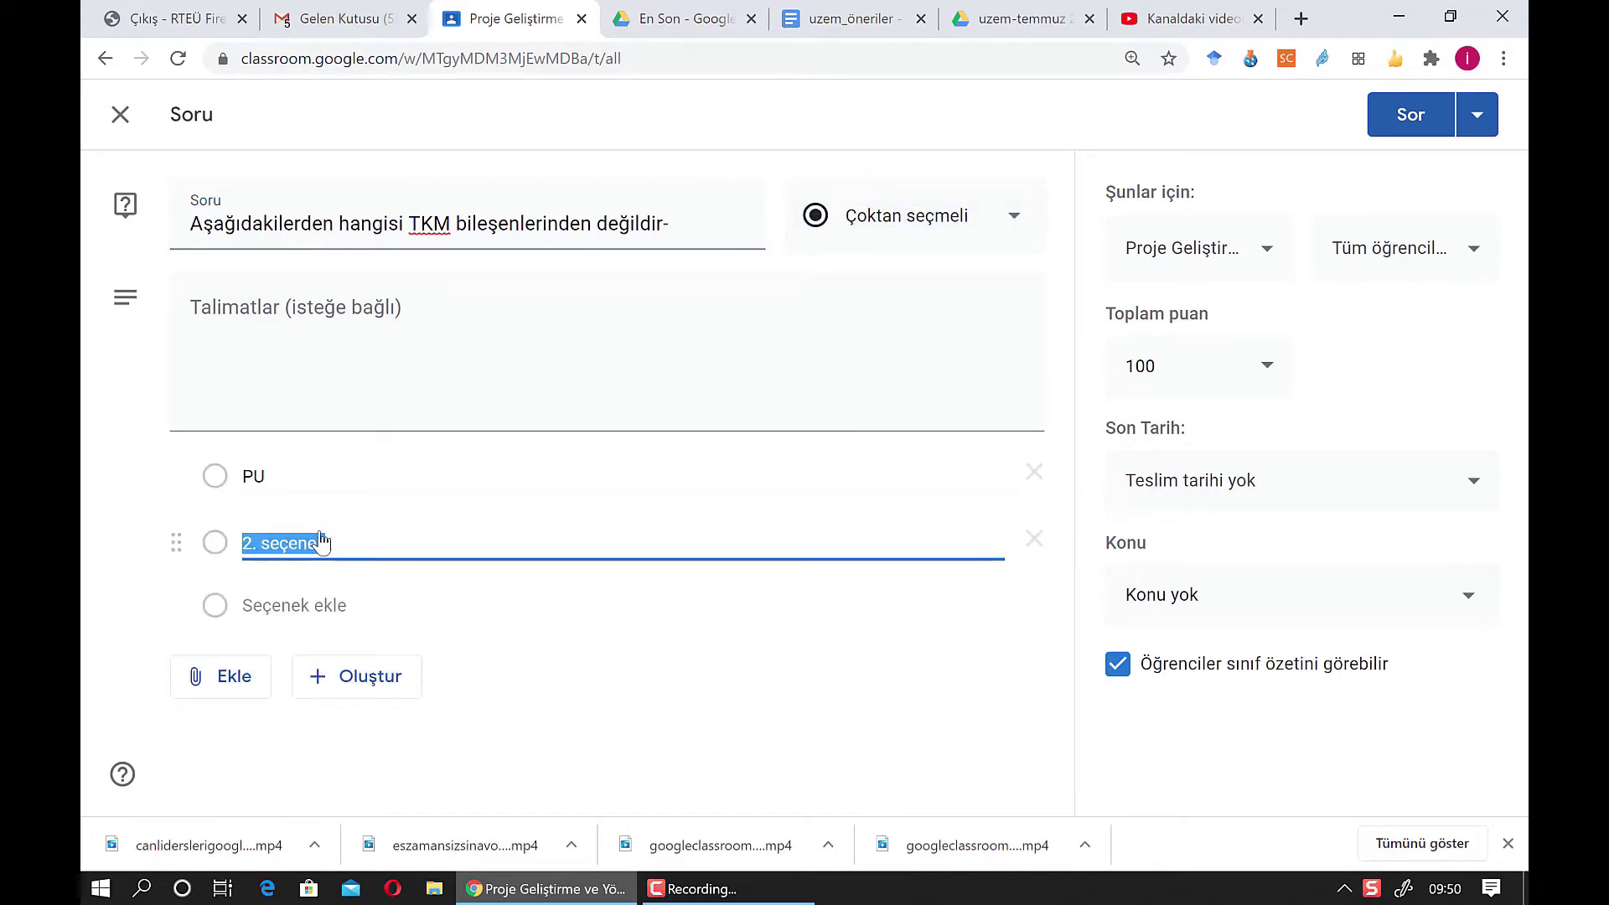
pyautogui.write('N')
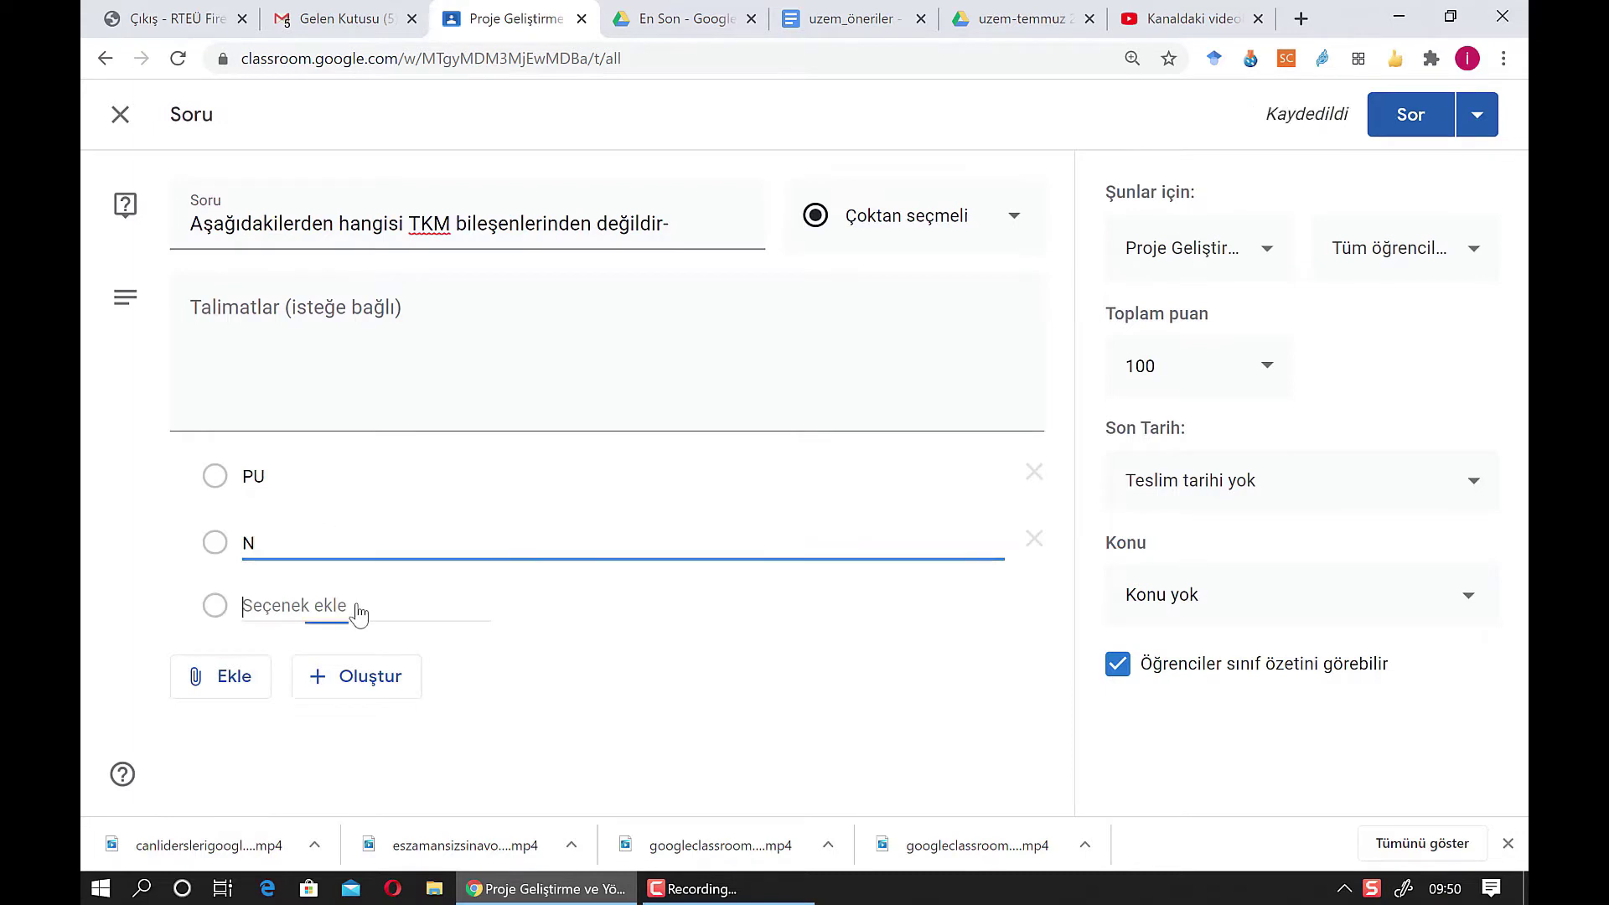
pyautogui.click(354, 605)
pyautogui.write('ATCU')
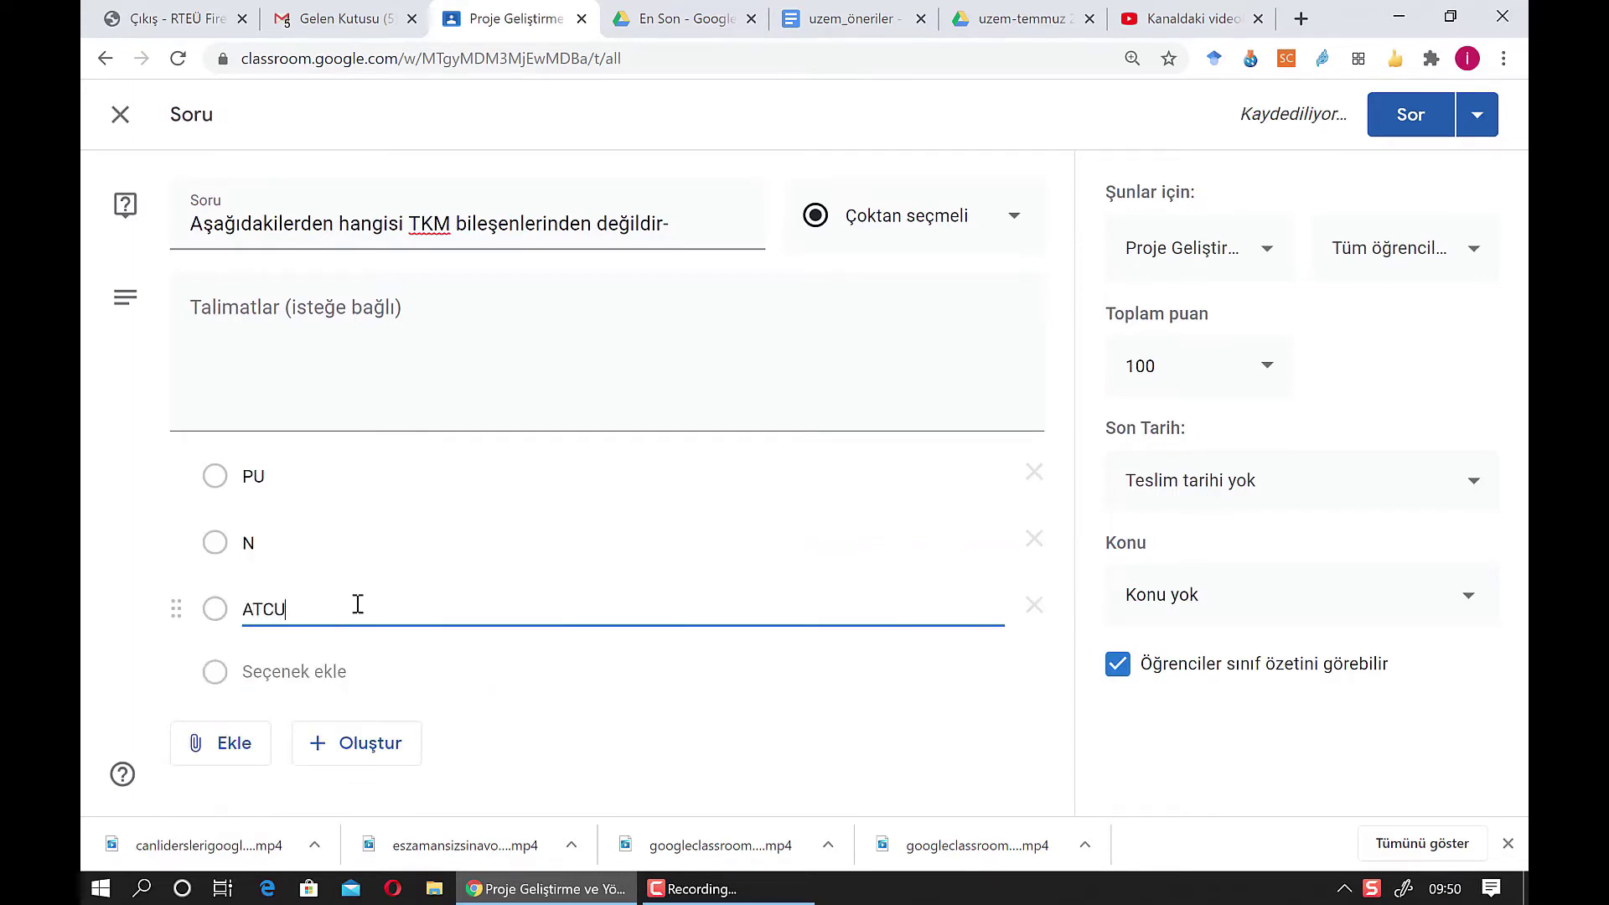
pyautogui.click(318, 671)
pyautogui.write('P')
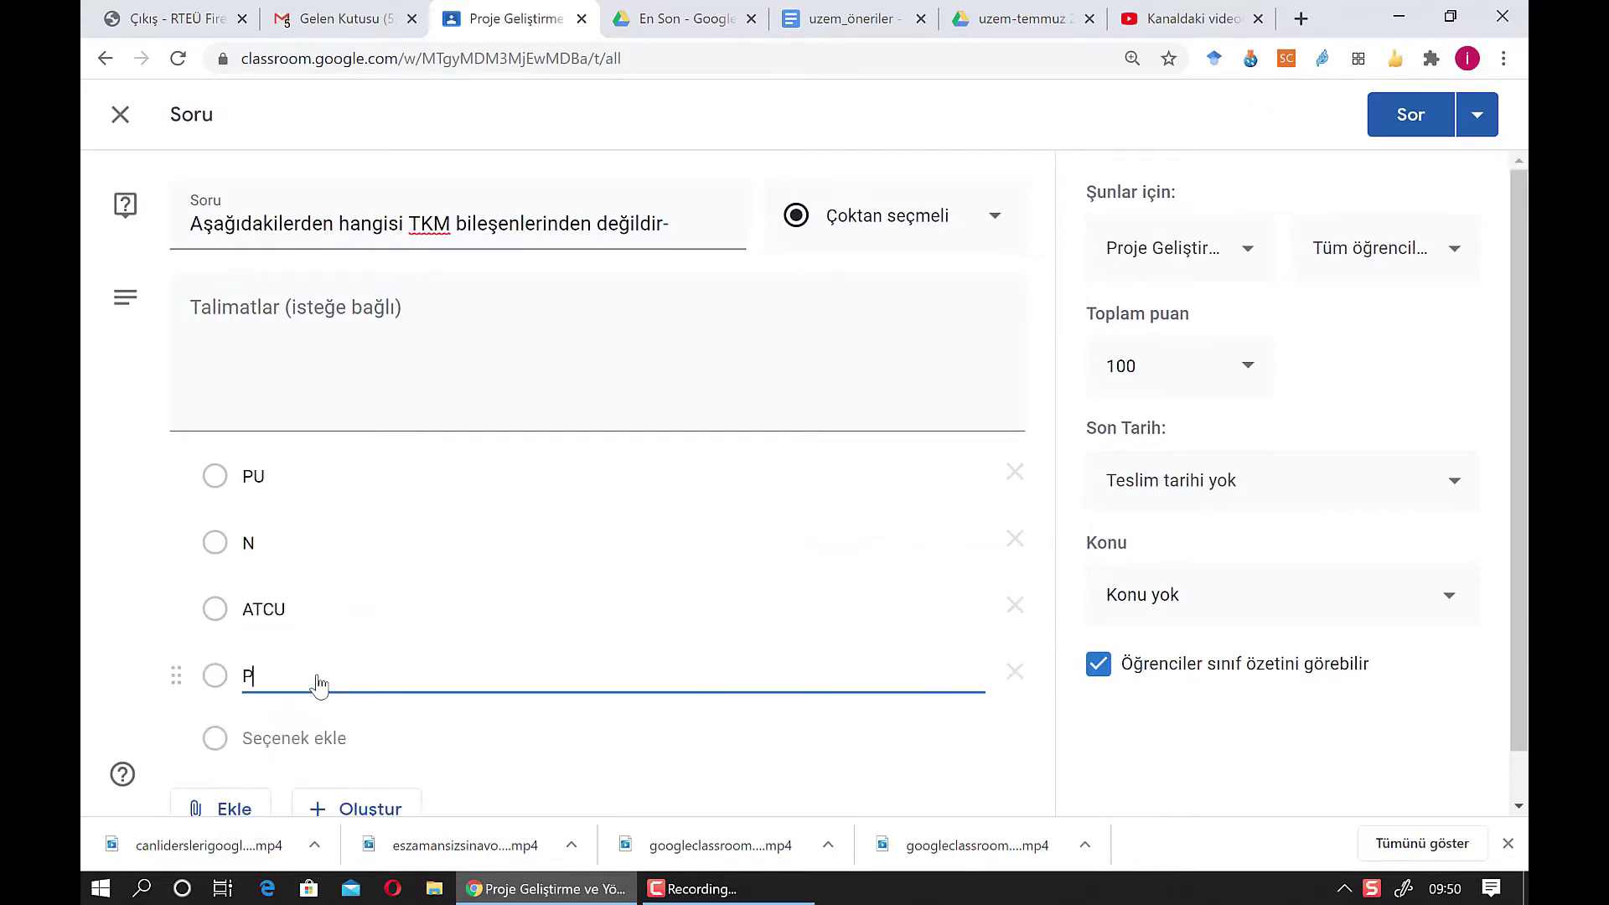
pyautogui.write('EU')
pyautogui.scroll(-1, 608, 520)
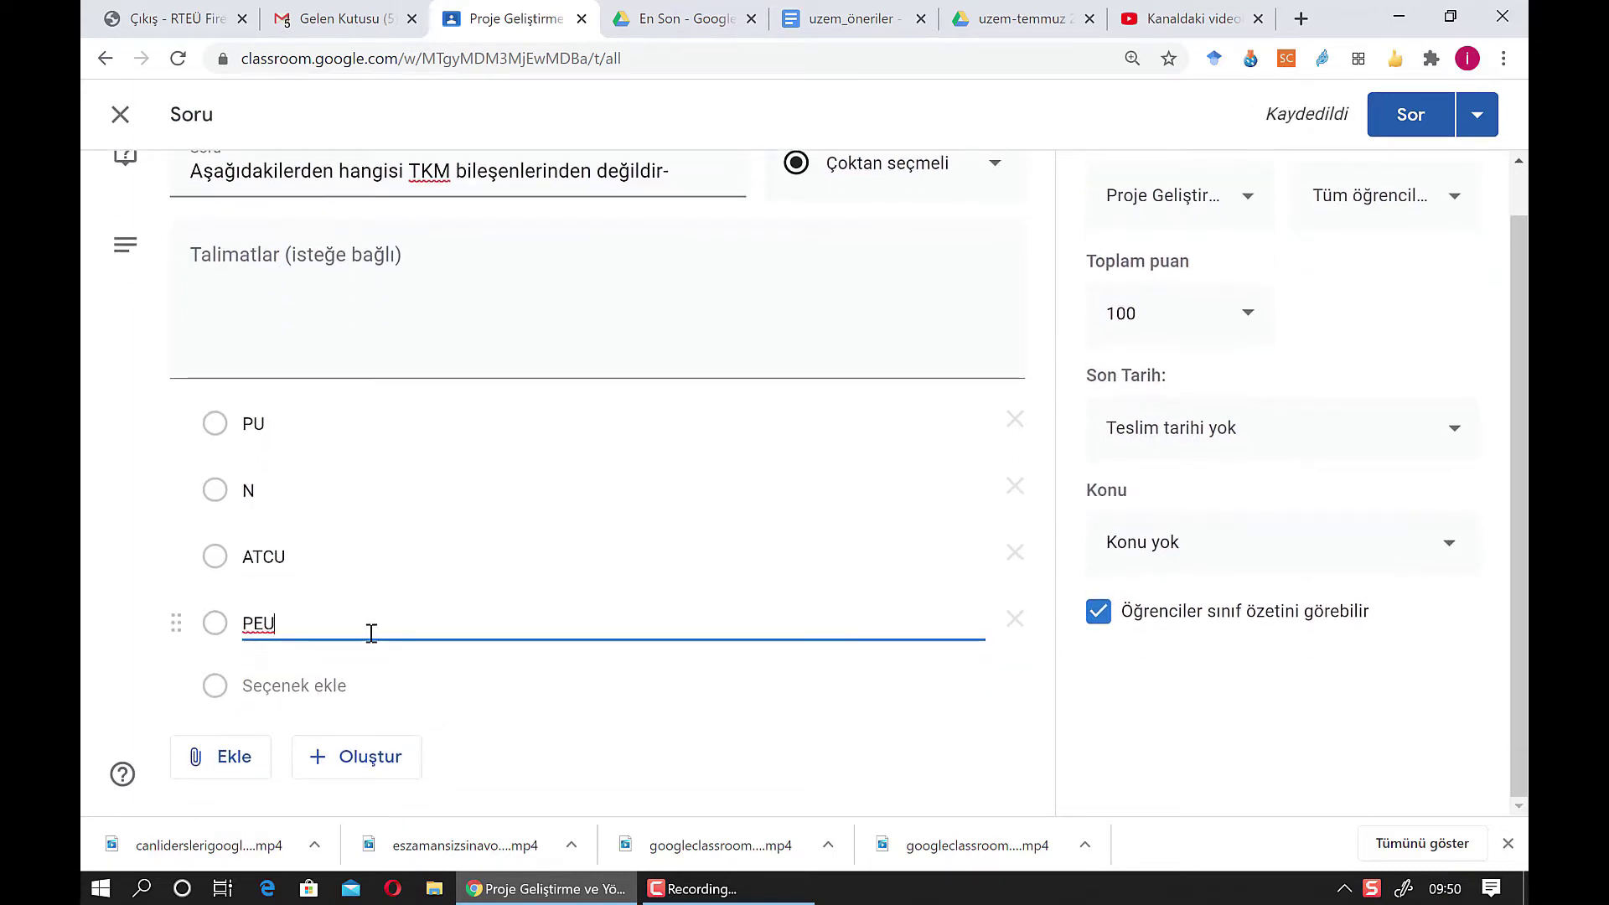
pyautogui.click(213, 772)
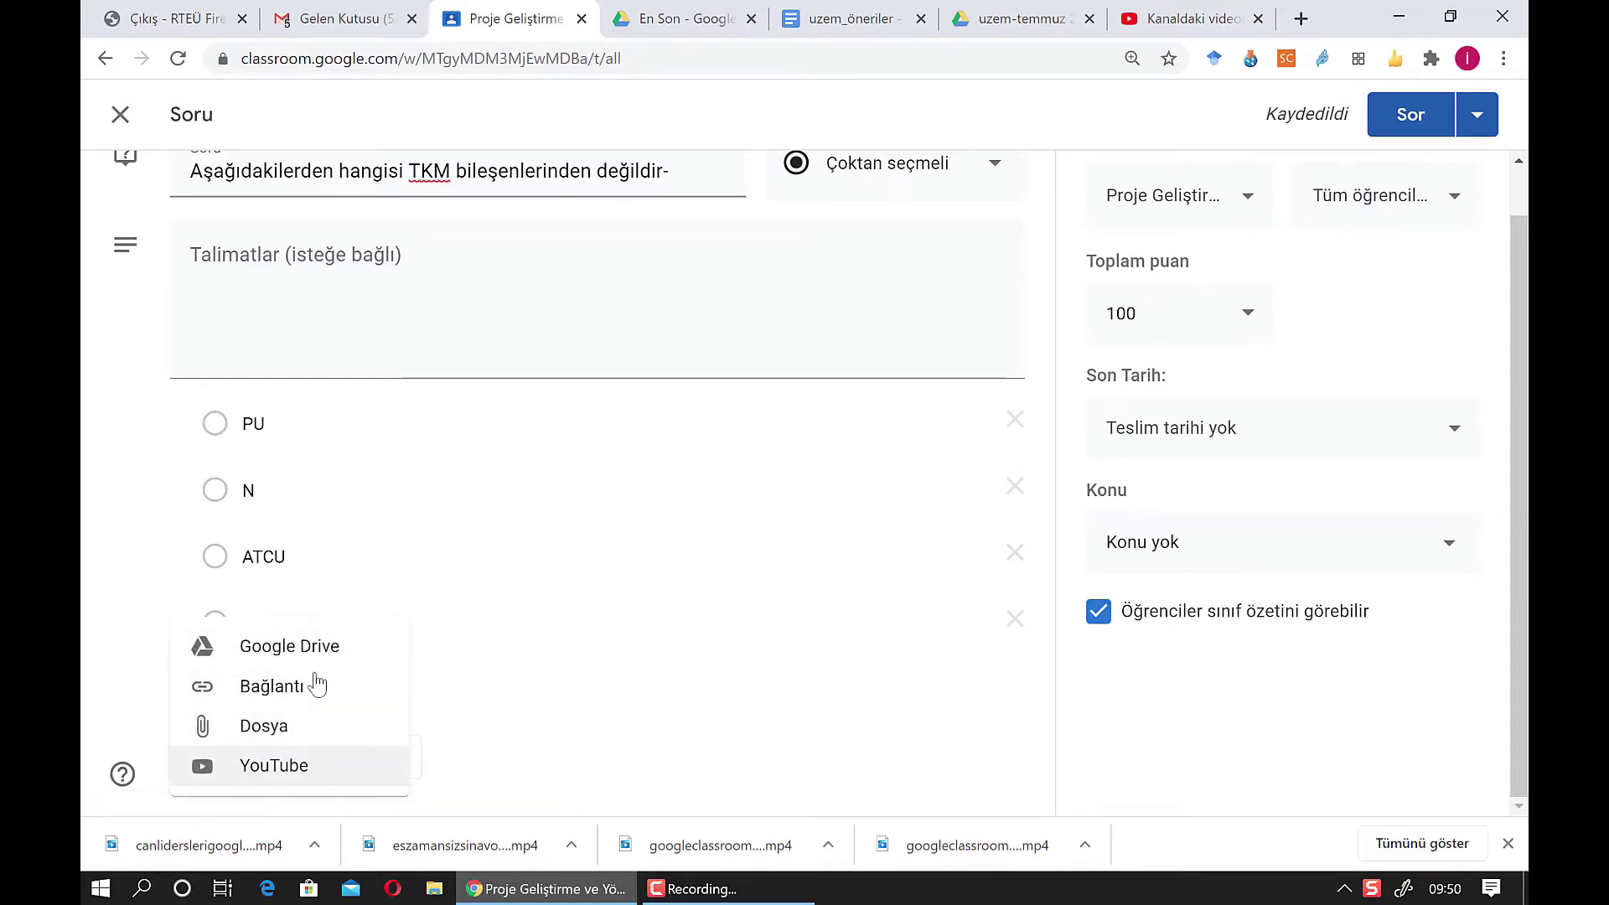
pyautogui.click(449, 744)
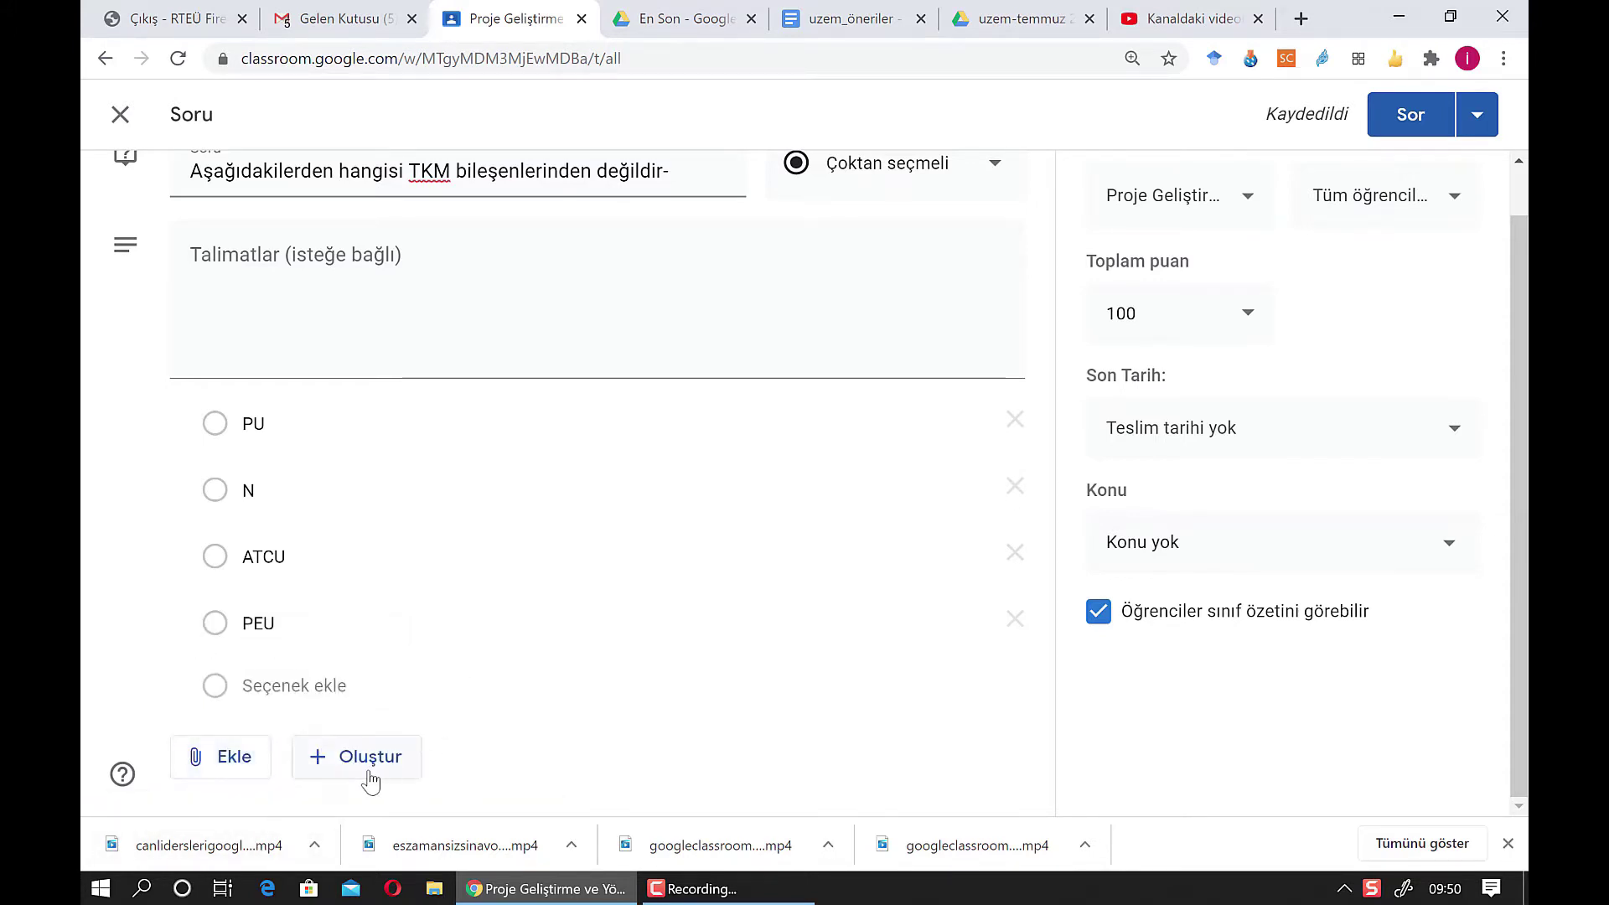
pyautogui.click(367, 764)
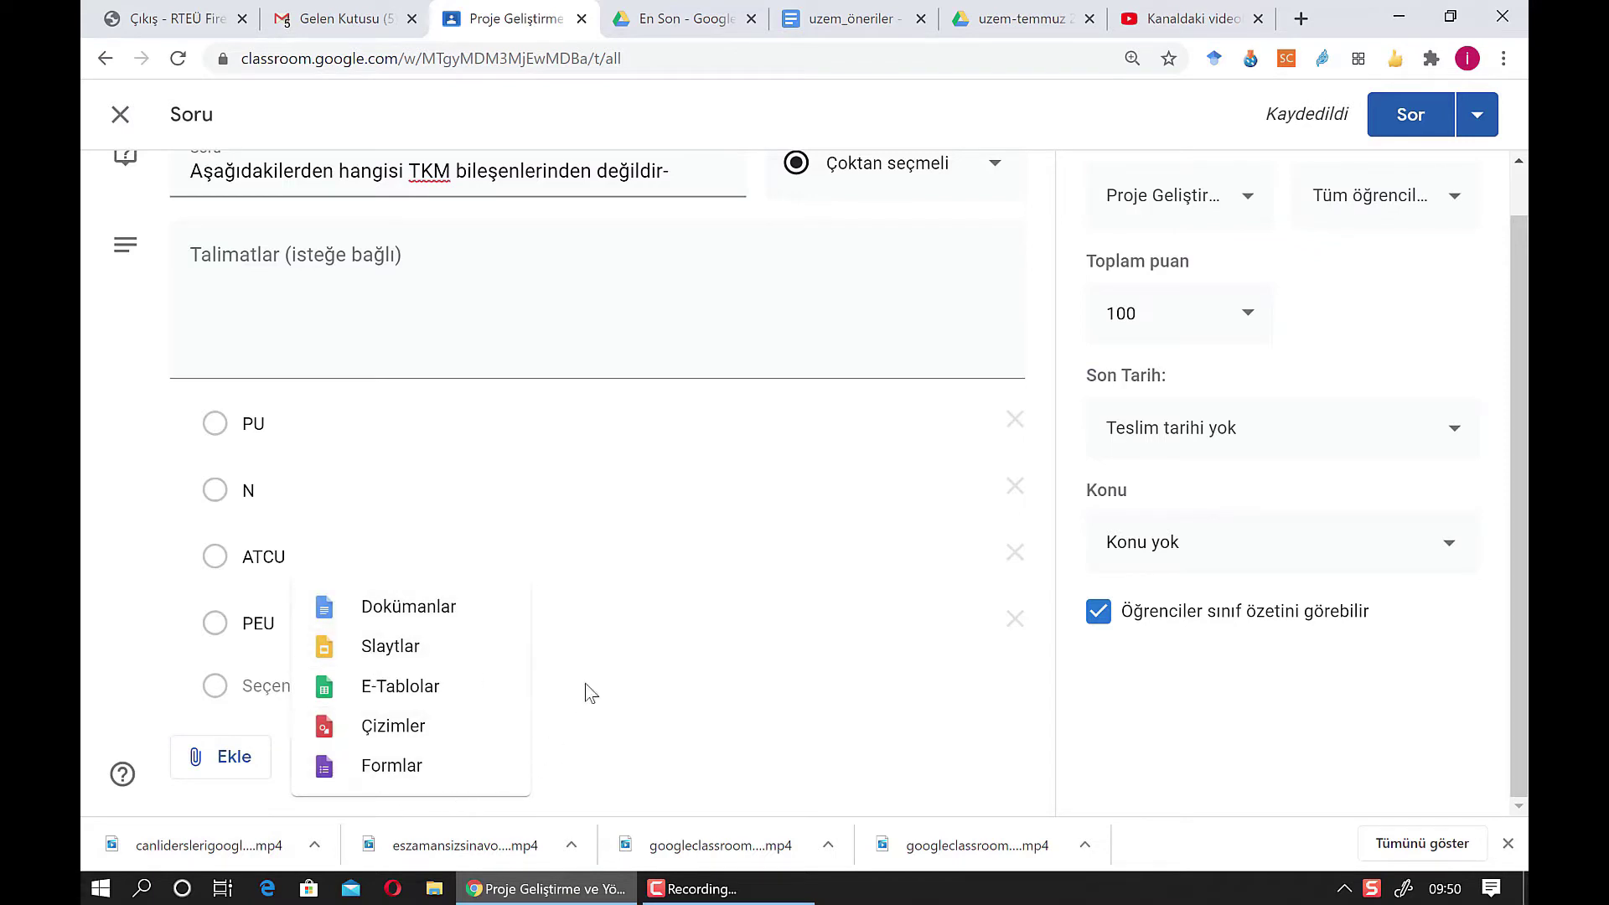
pyautogui.click(650, 702)
pyautogui.scroll(1, 1447, 373)
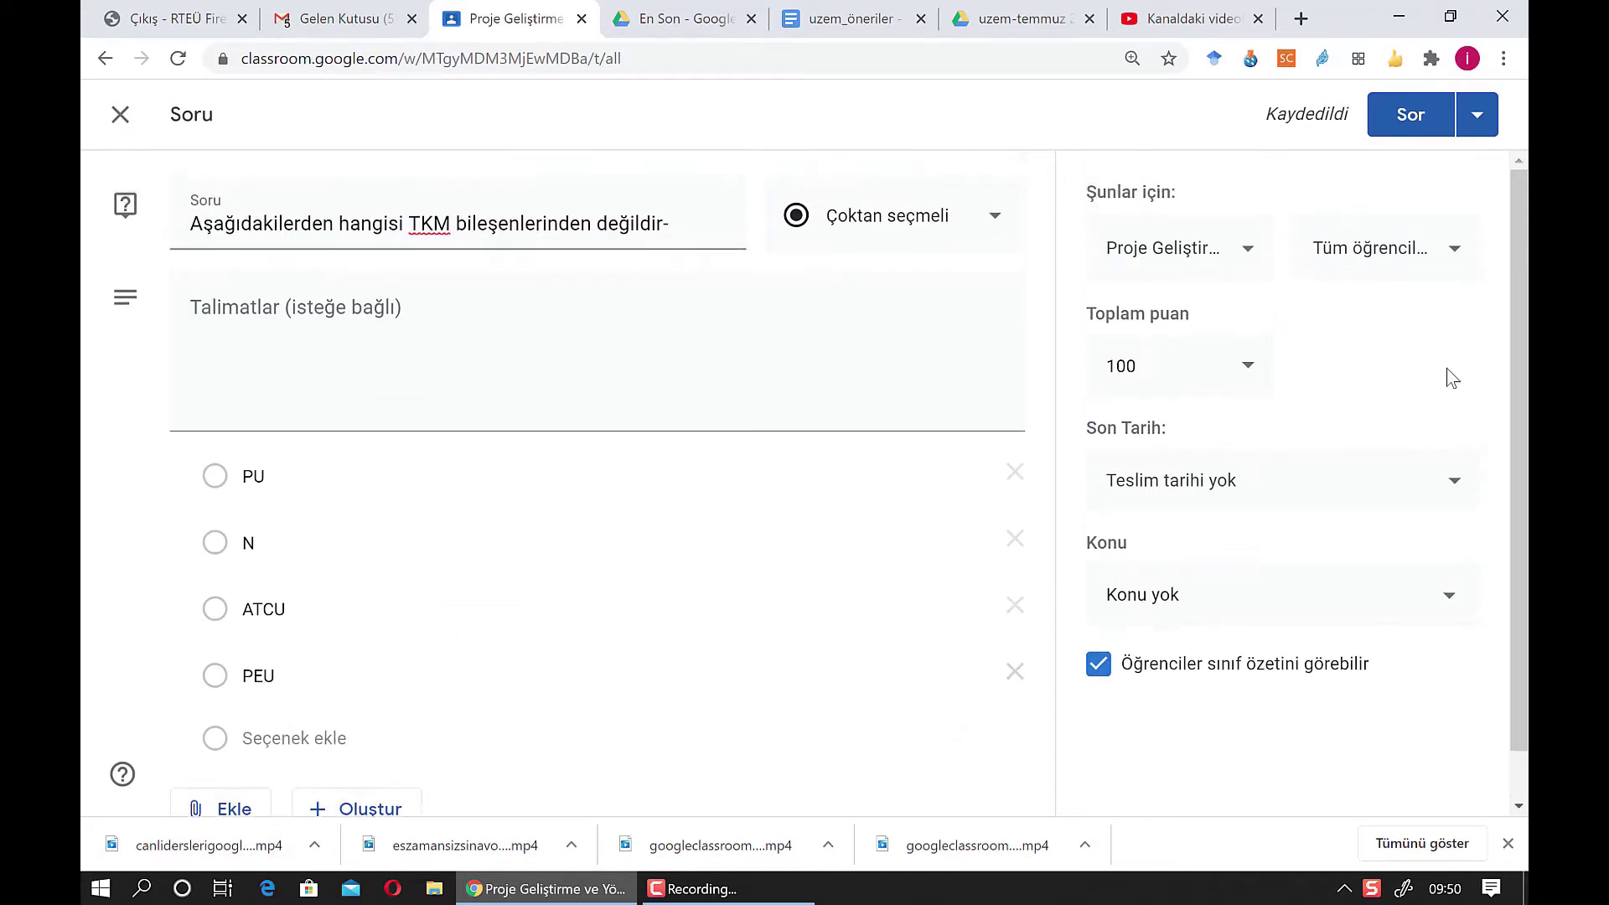
# Try assigning the question to only the second through fifth listed students, and restore the assignment to all students
pyautogui.click(1451, 249)
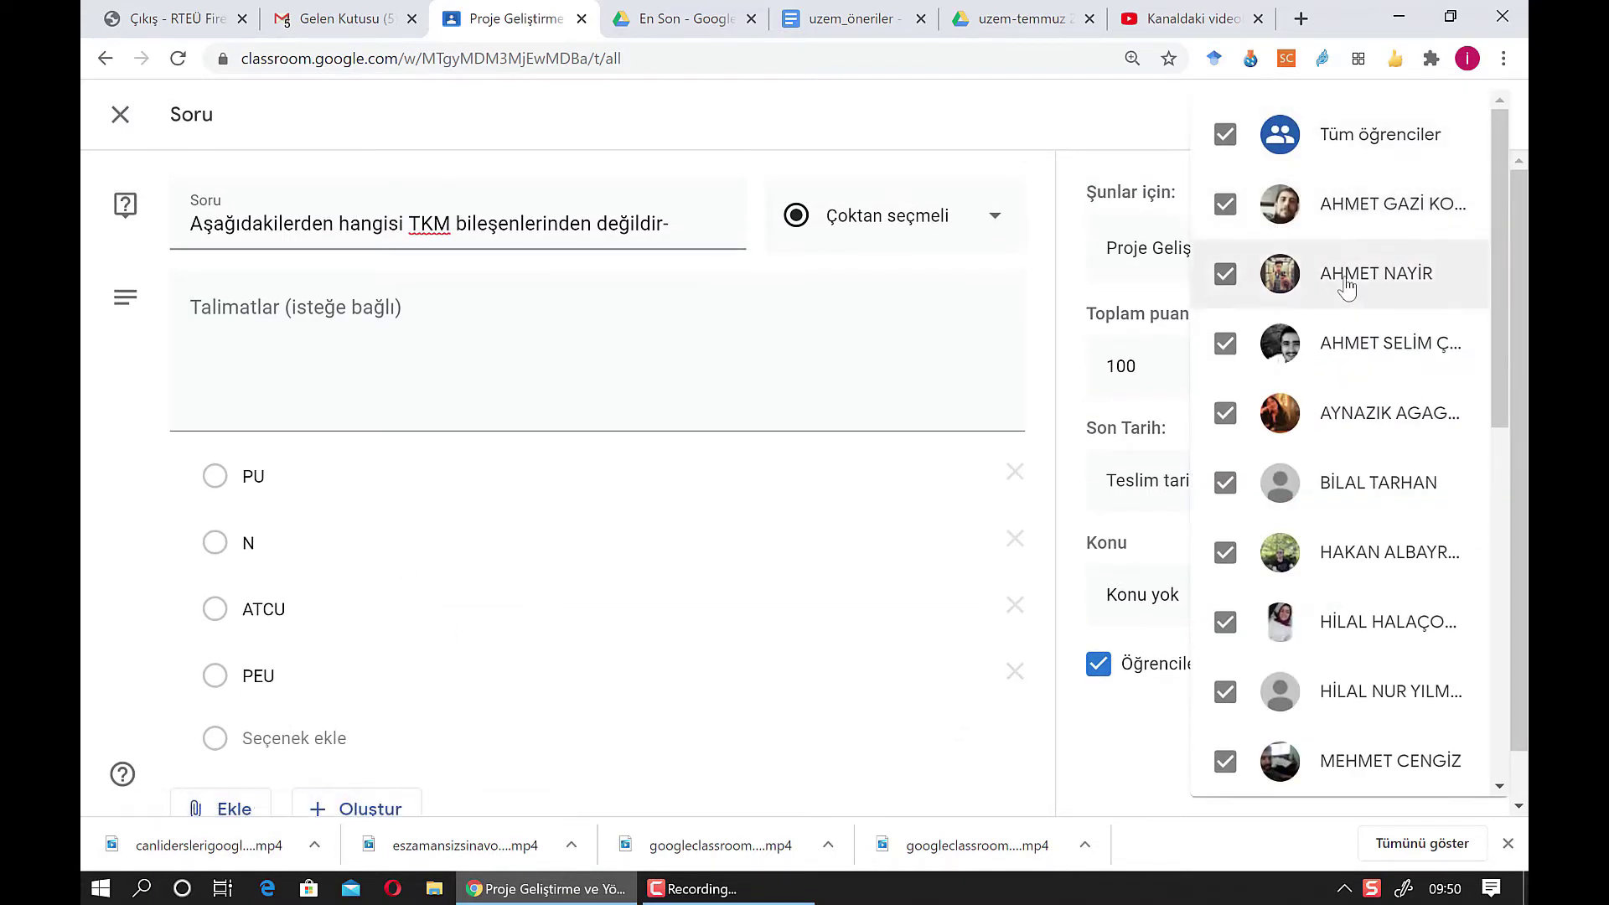
pyautogui.scroll(-1, 1305, 568)
pyautogui.scroll(-5, 1312, 572)
pyautogui.scroll(6, 1314, 575)
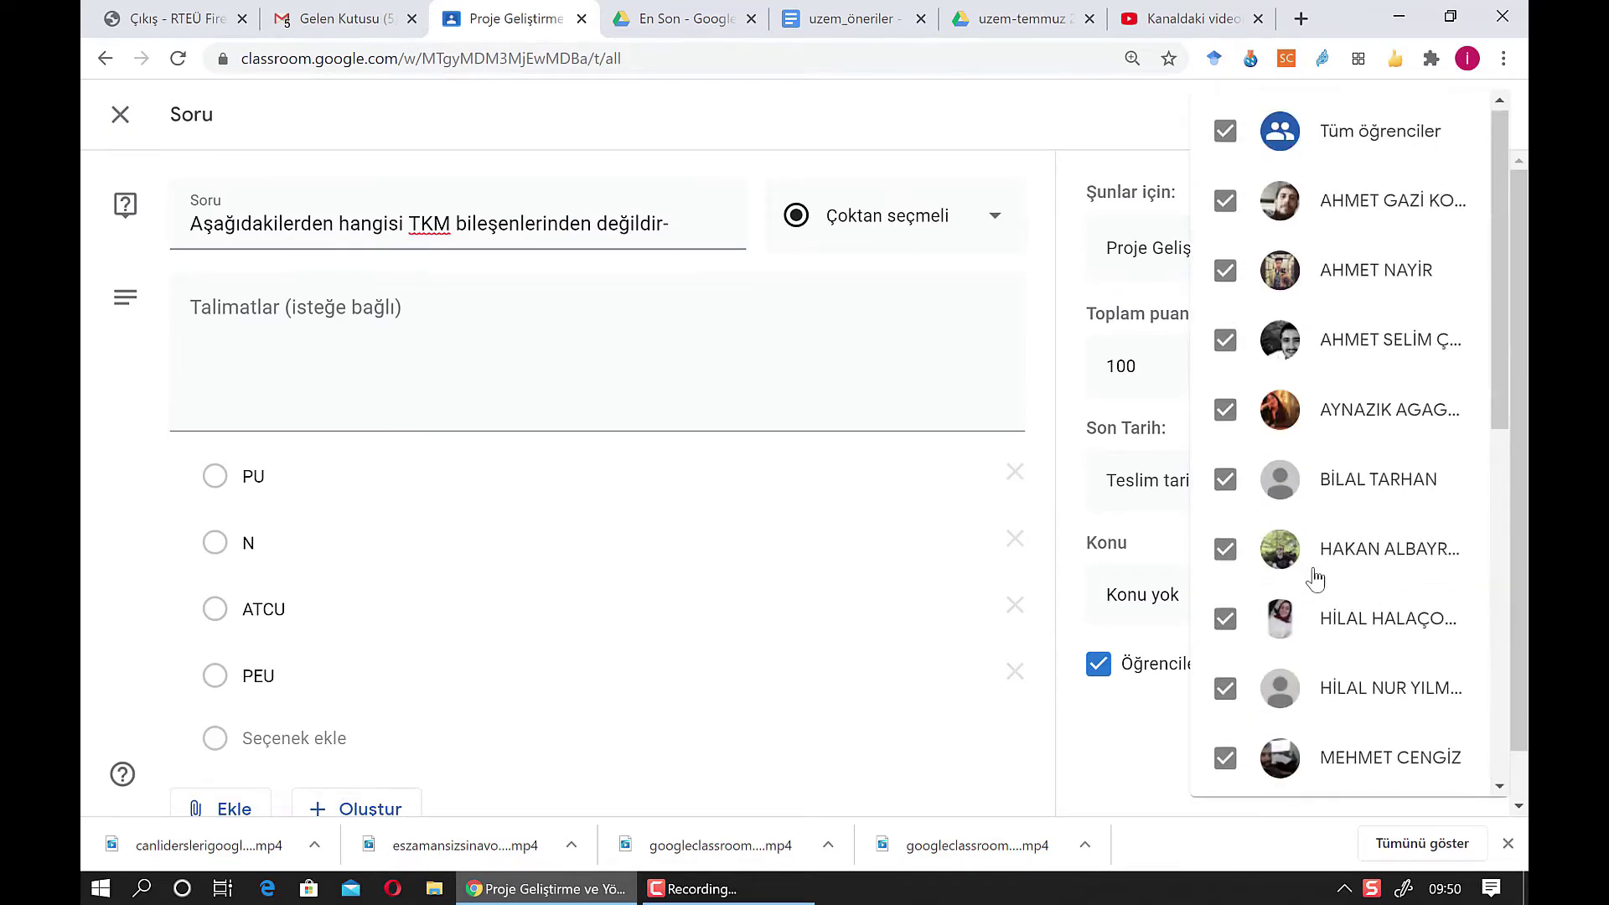
pyautogui.click(1226, 138)
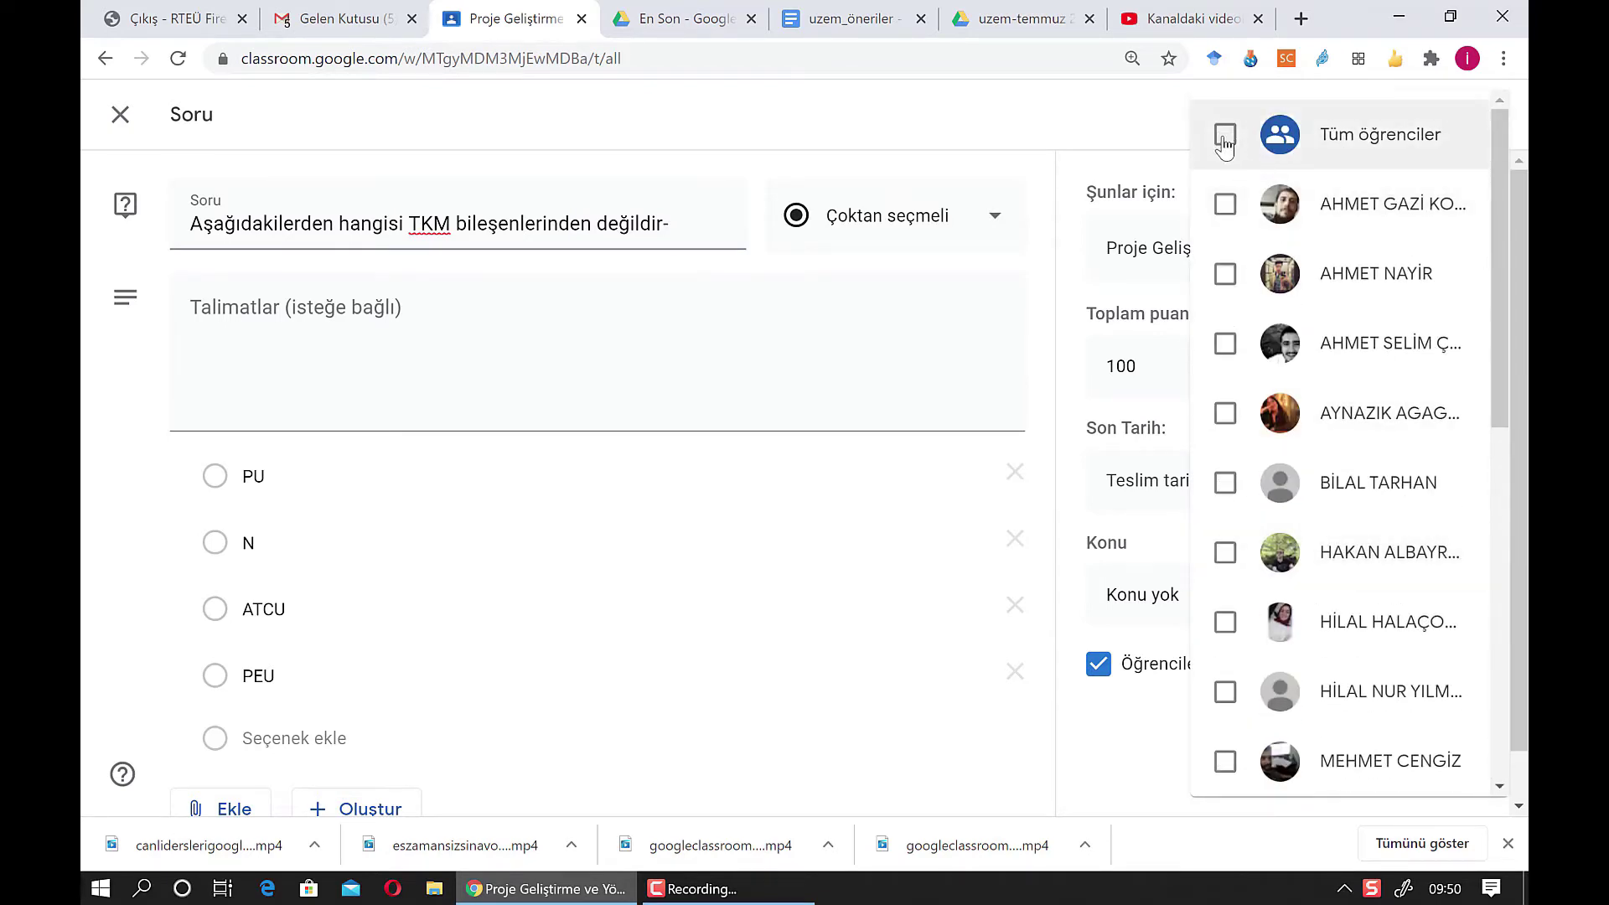
pyautogui.click(1225, 138)
pyautogui.click(1229, 152)
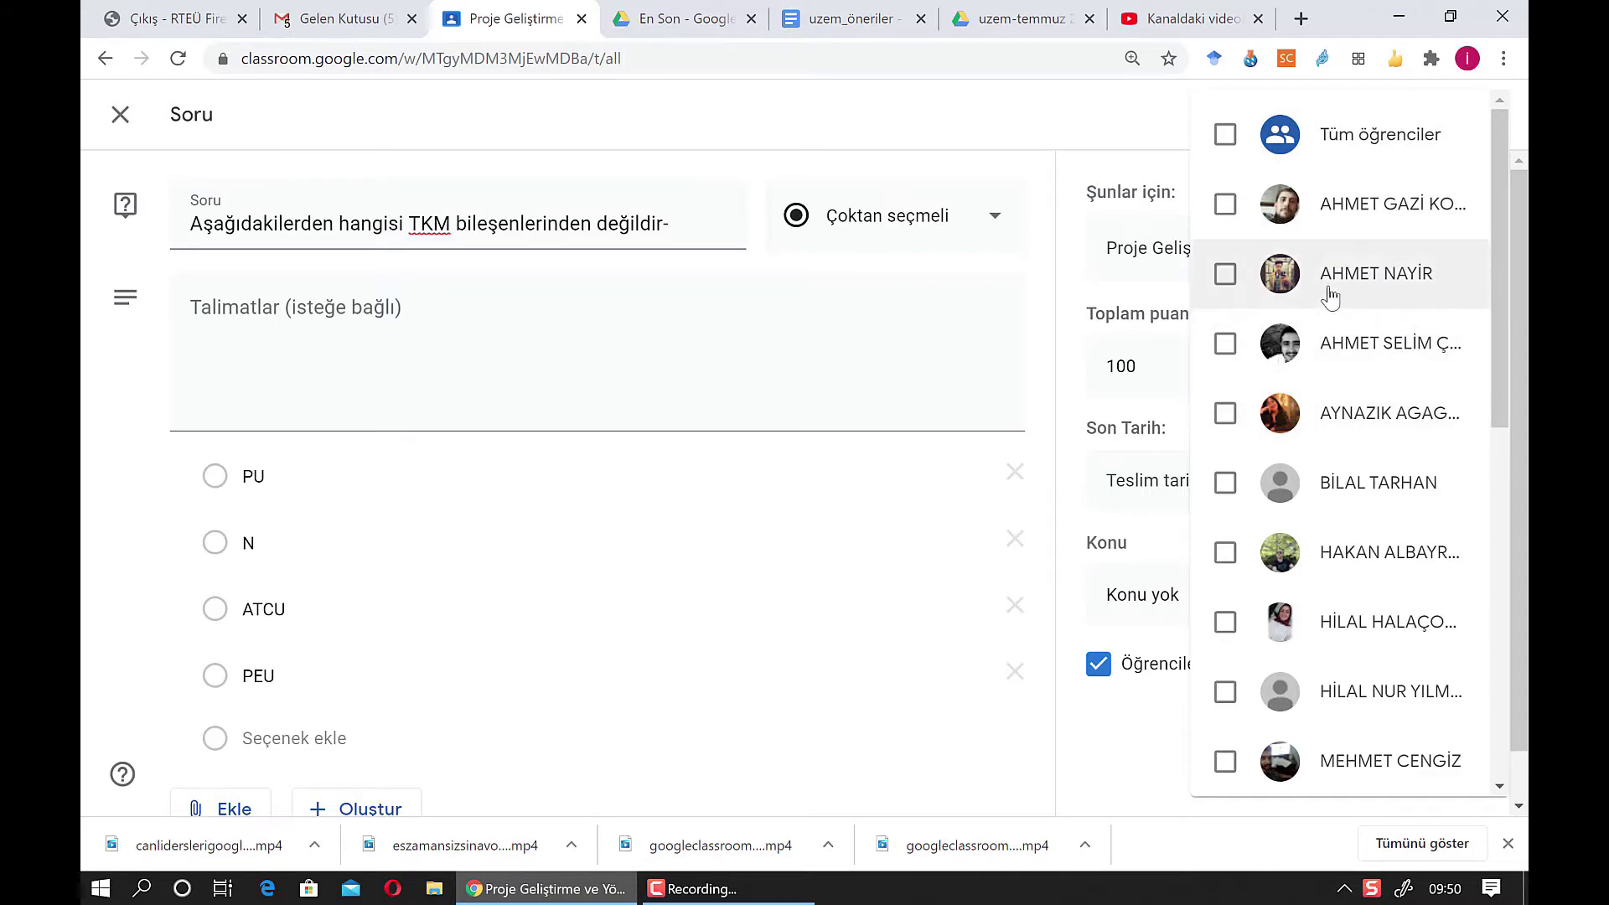
pyautogui.click(1226, 348)
pyautogui.click(1224, 274)
pyautogui.click(1225, 412)
pyautogui.click(1234, 486)
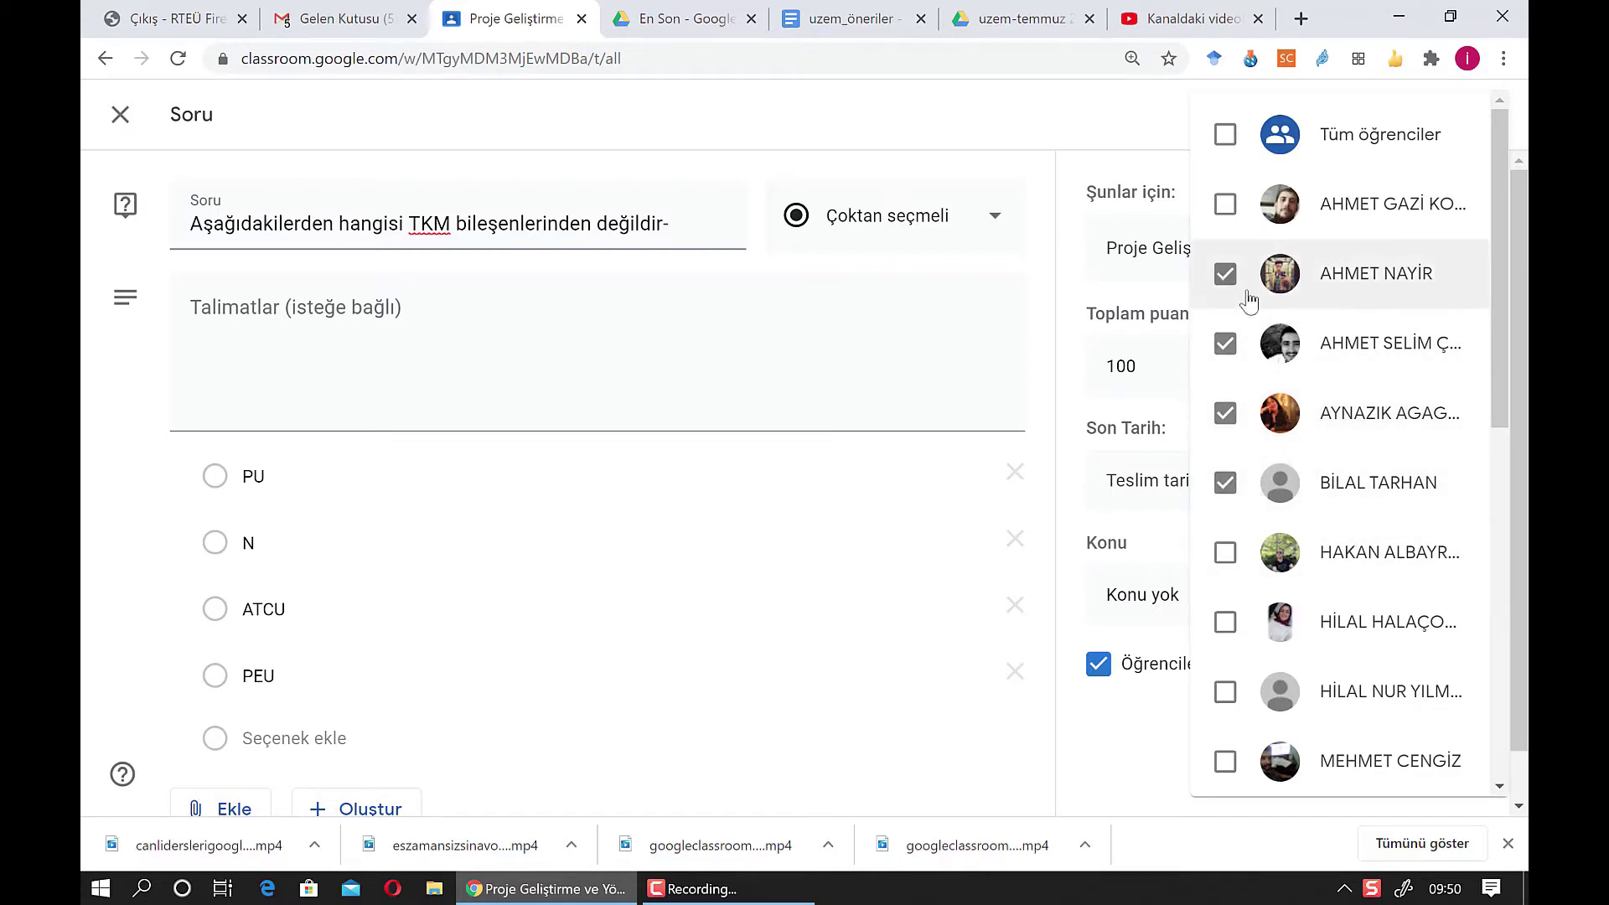
pyautogui.click(1225, 134)
pyautogui.click(1148, 739)
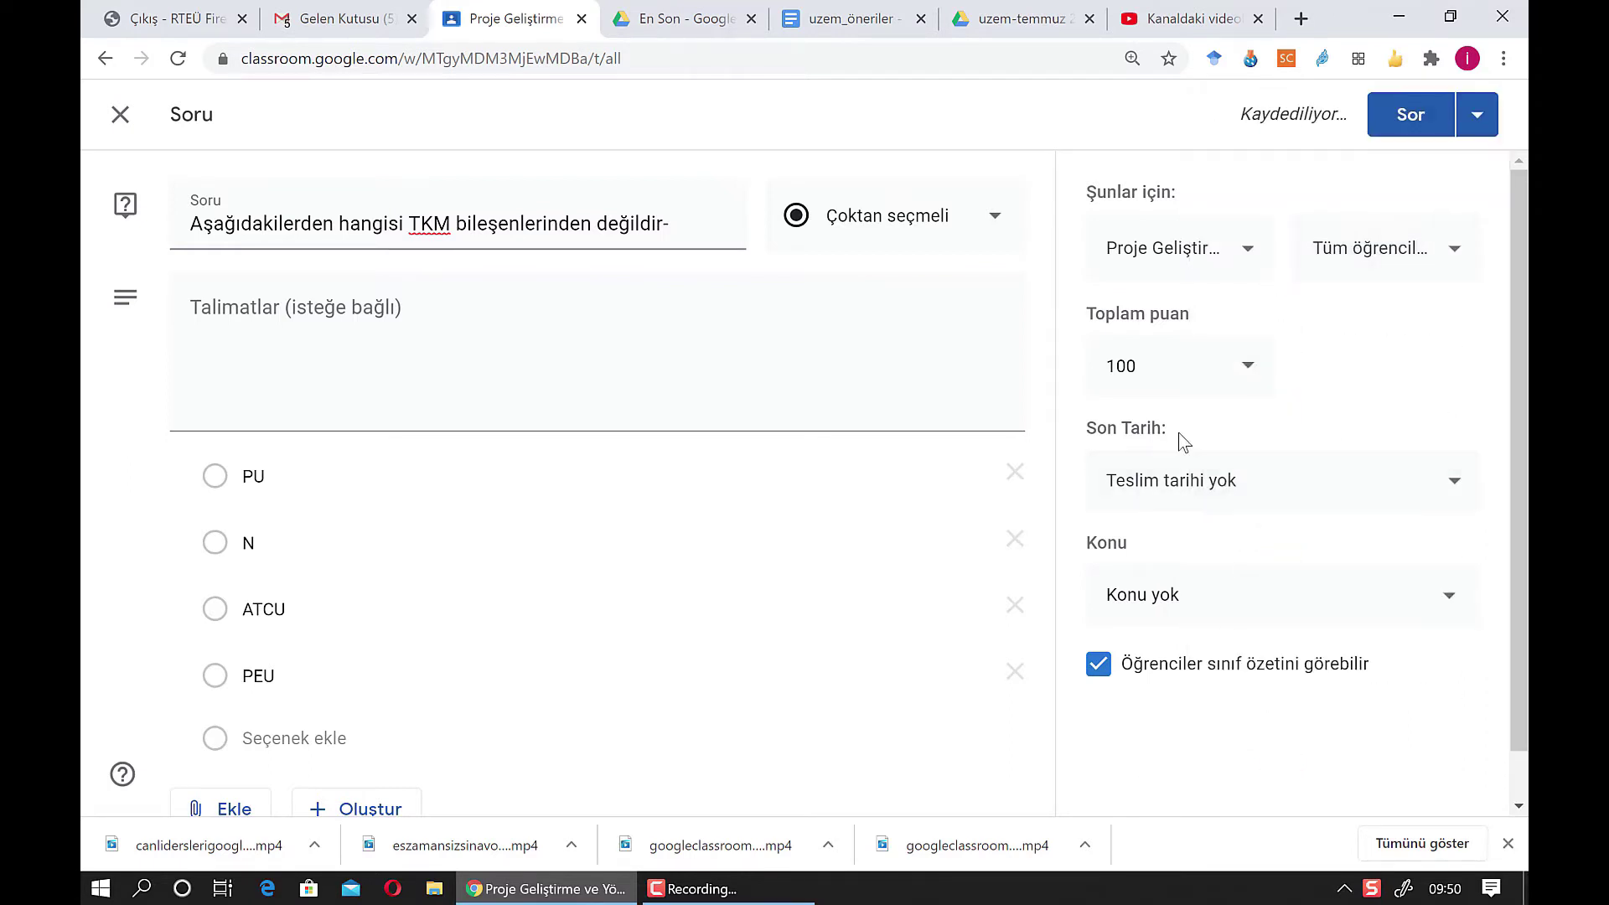
# Set the question's due date to 1 Eyl 2020 and the due time to 13:00
pyautogui.click(1180, 513)
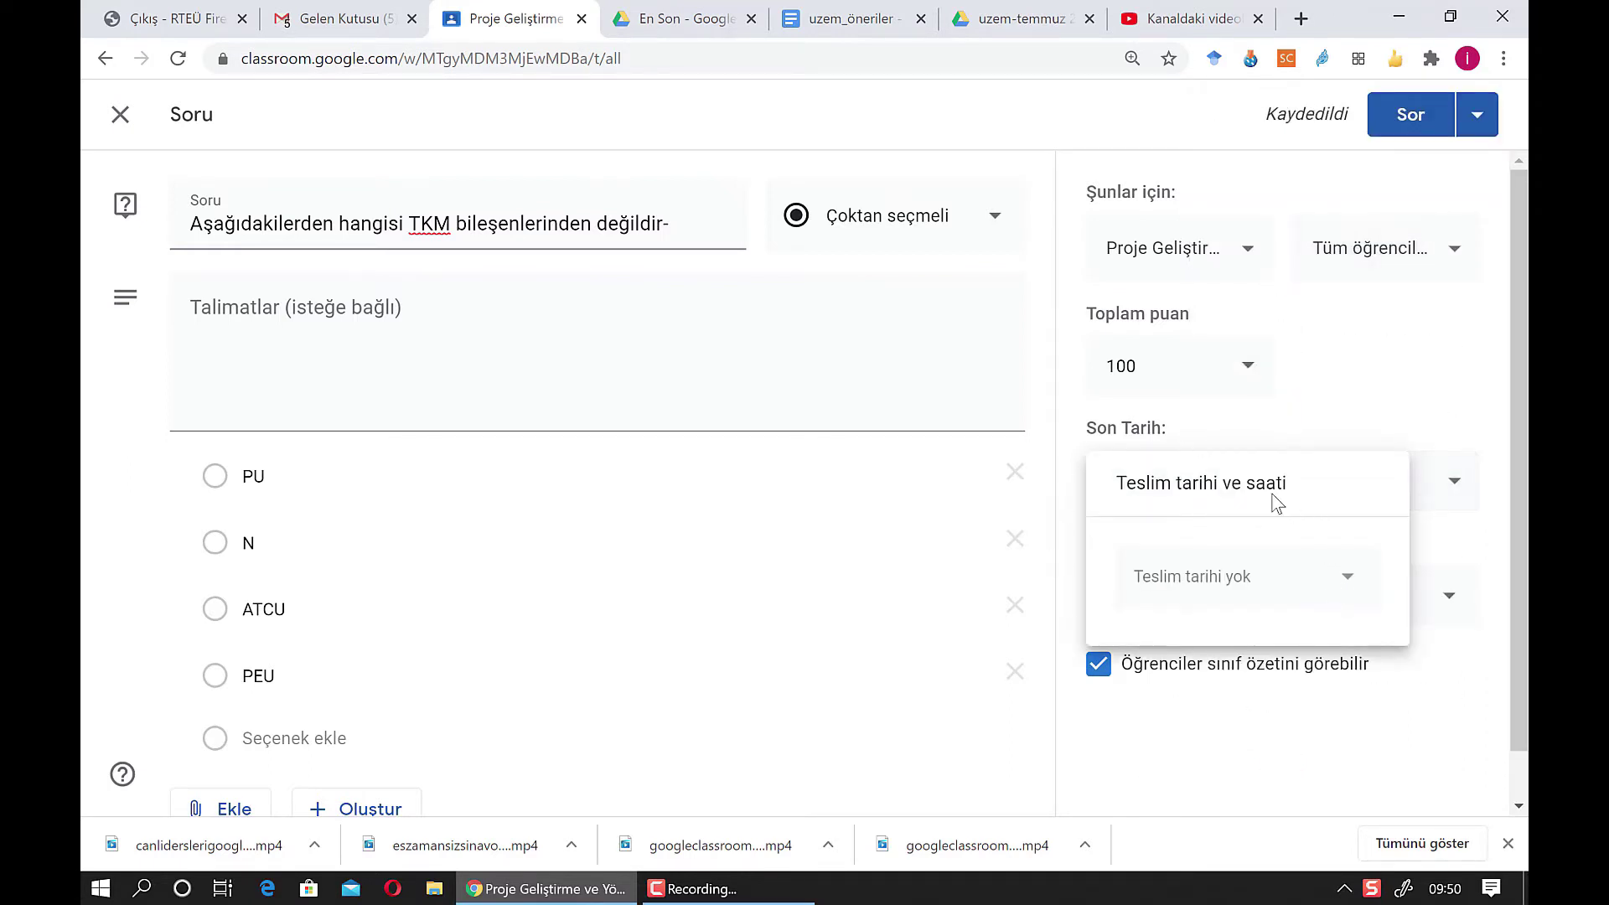
pyautogui.click(1210, 585)
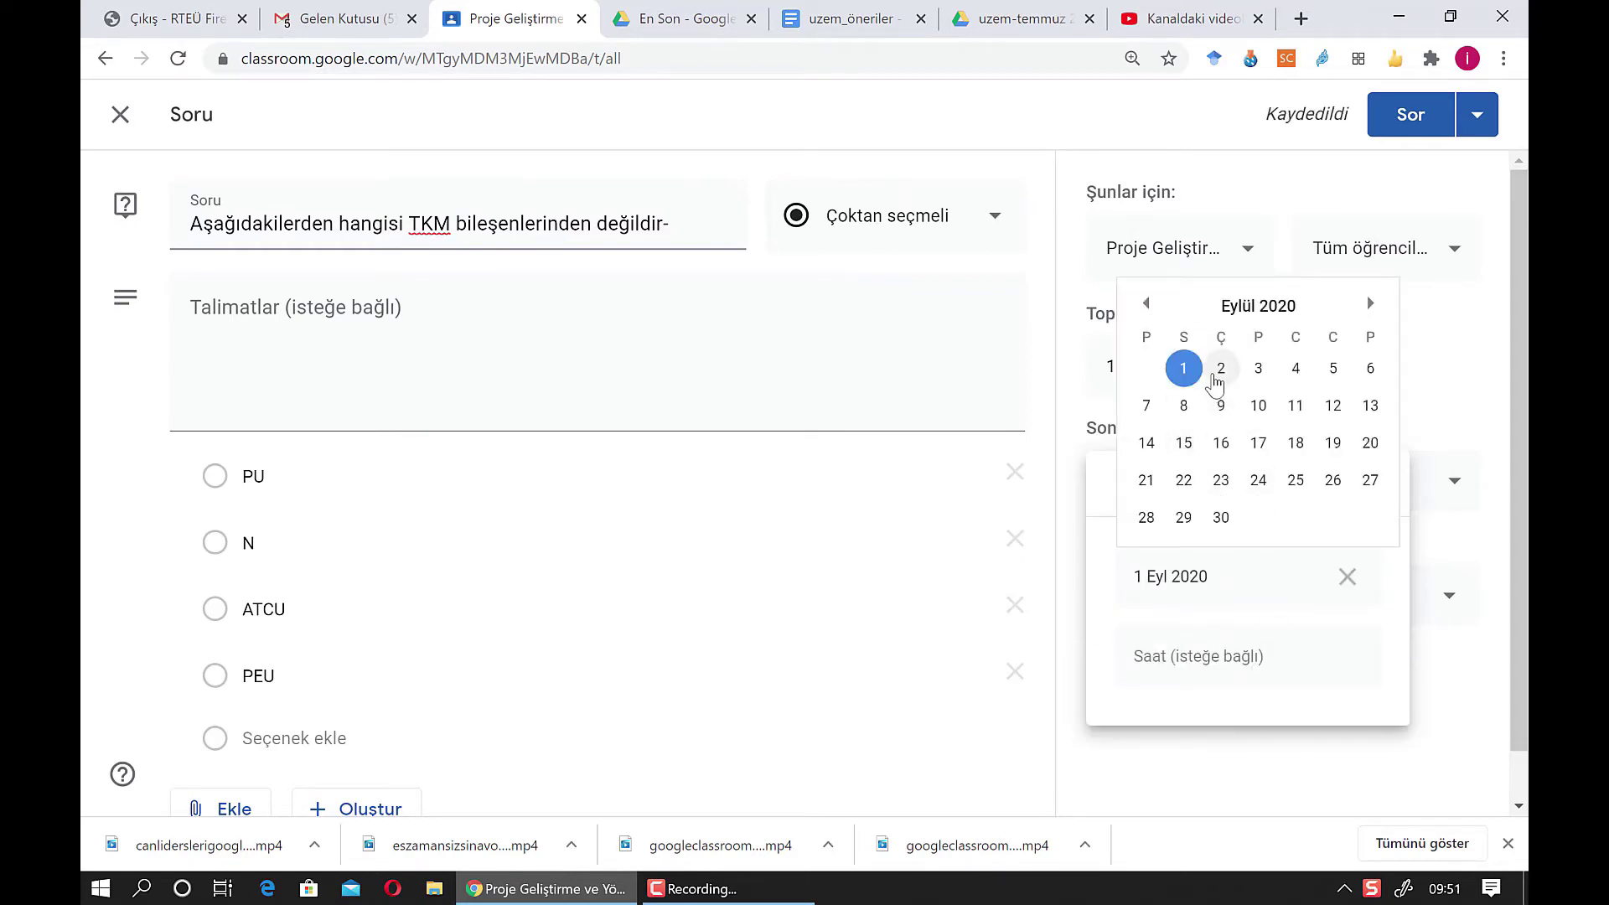
pyautogui.click(1188, 371)
pyautogui.click(1236, 660)
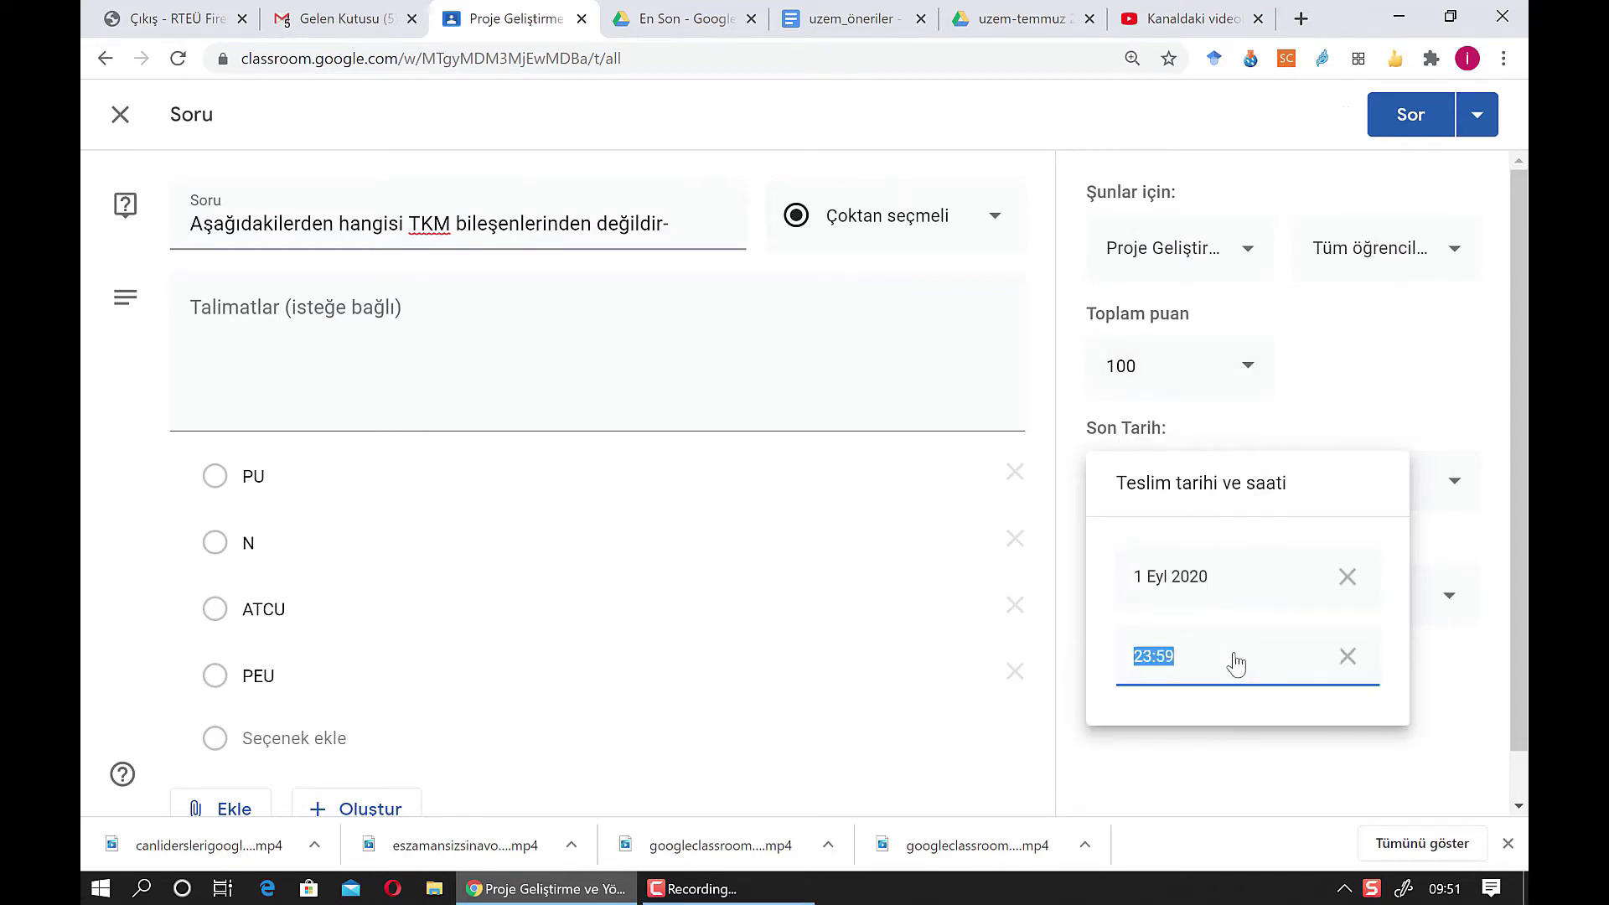
pyautogui.write('13:00')
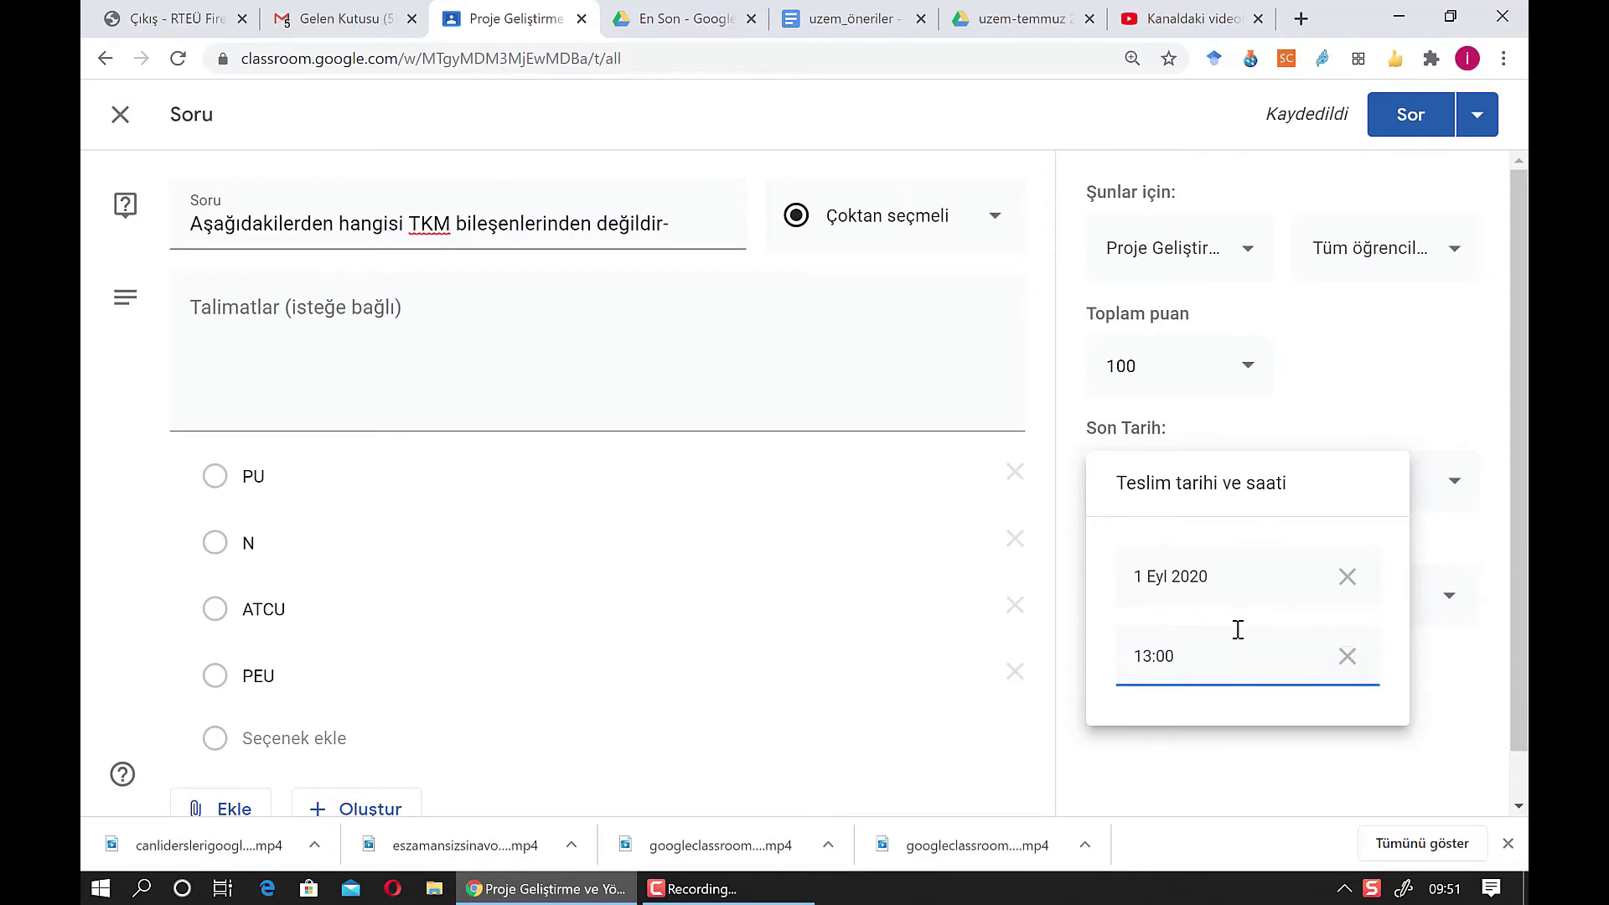
pyautogui.click(1427, 379)
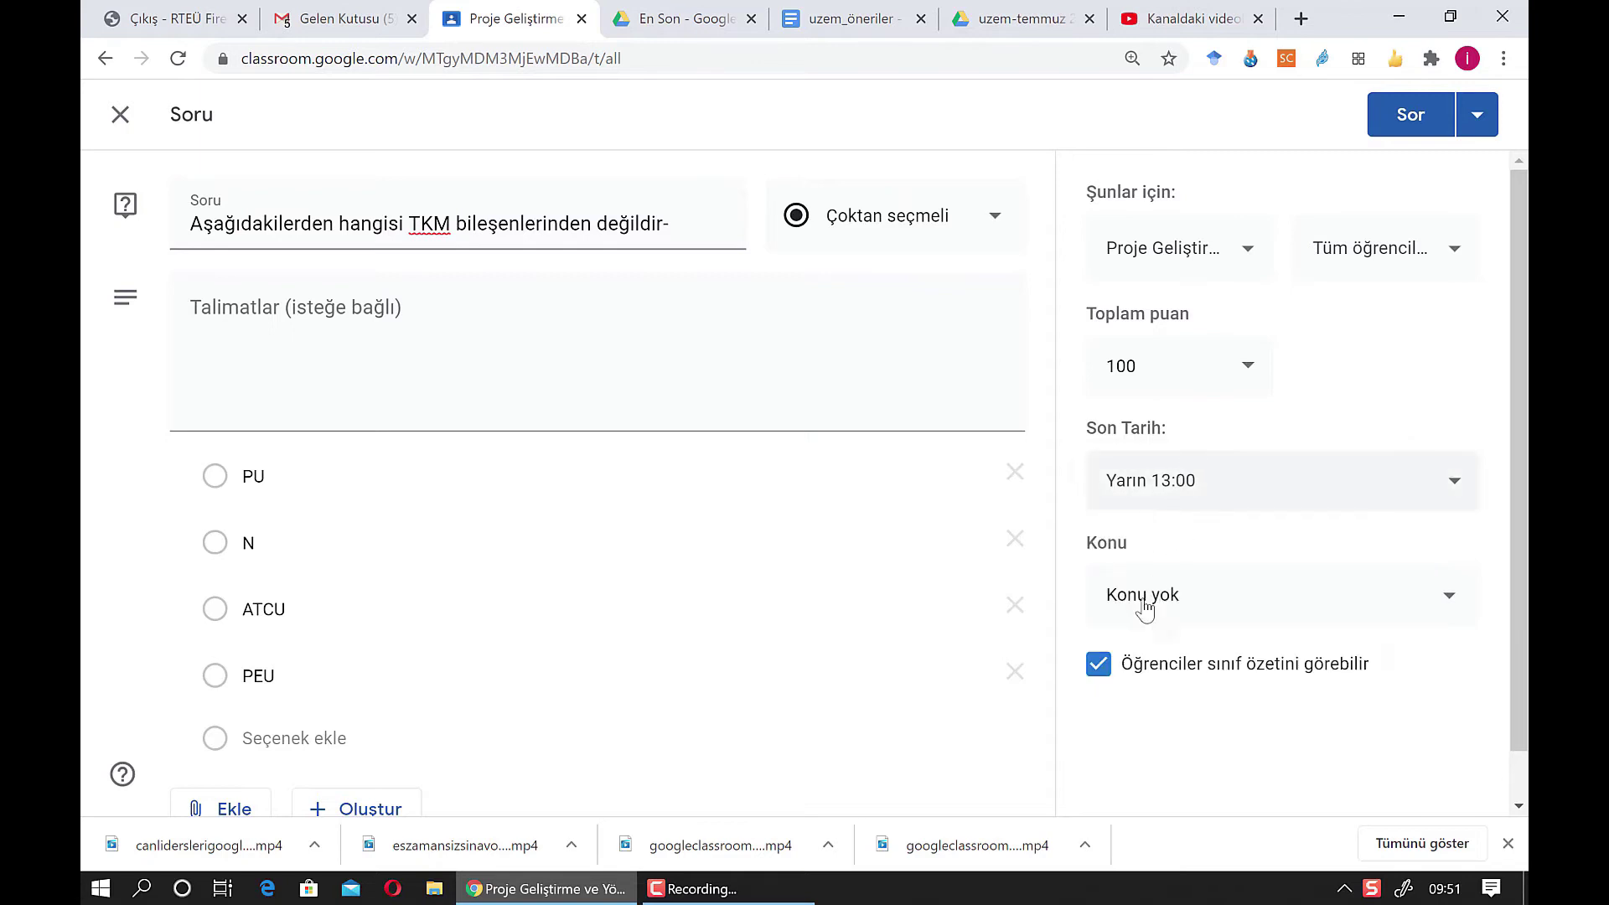
# File the question under the topic 10. Hafta and publish it to the class
pyautogui.click(1228, 611)
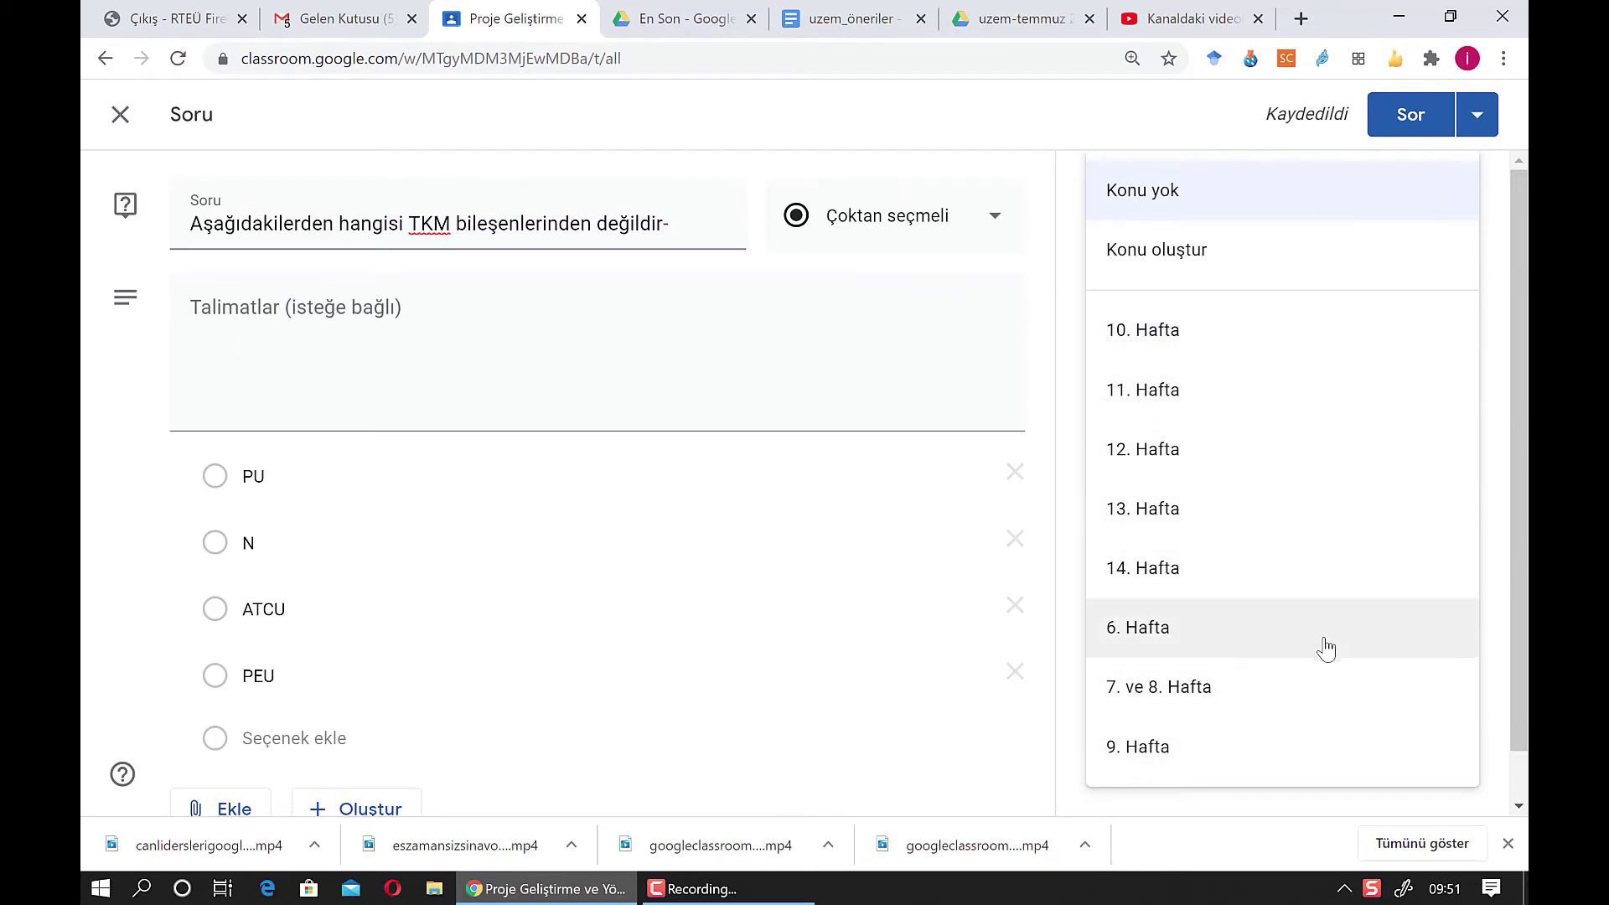
pyautogui.scroll(-1, 1137, 680)
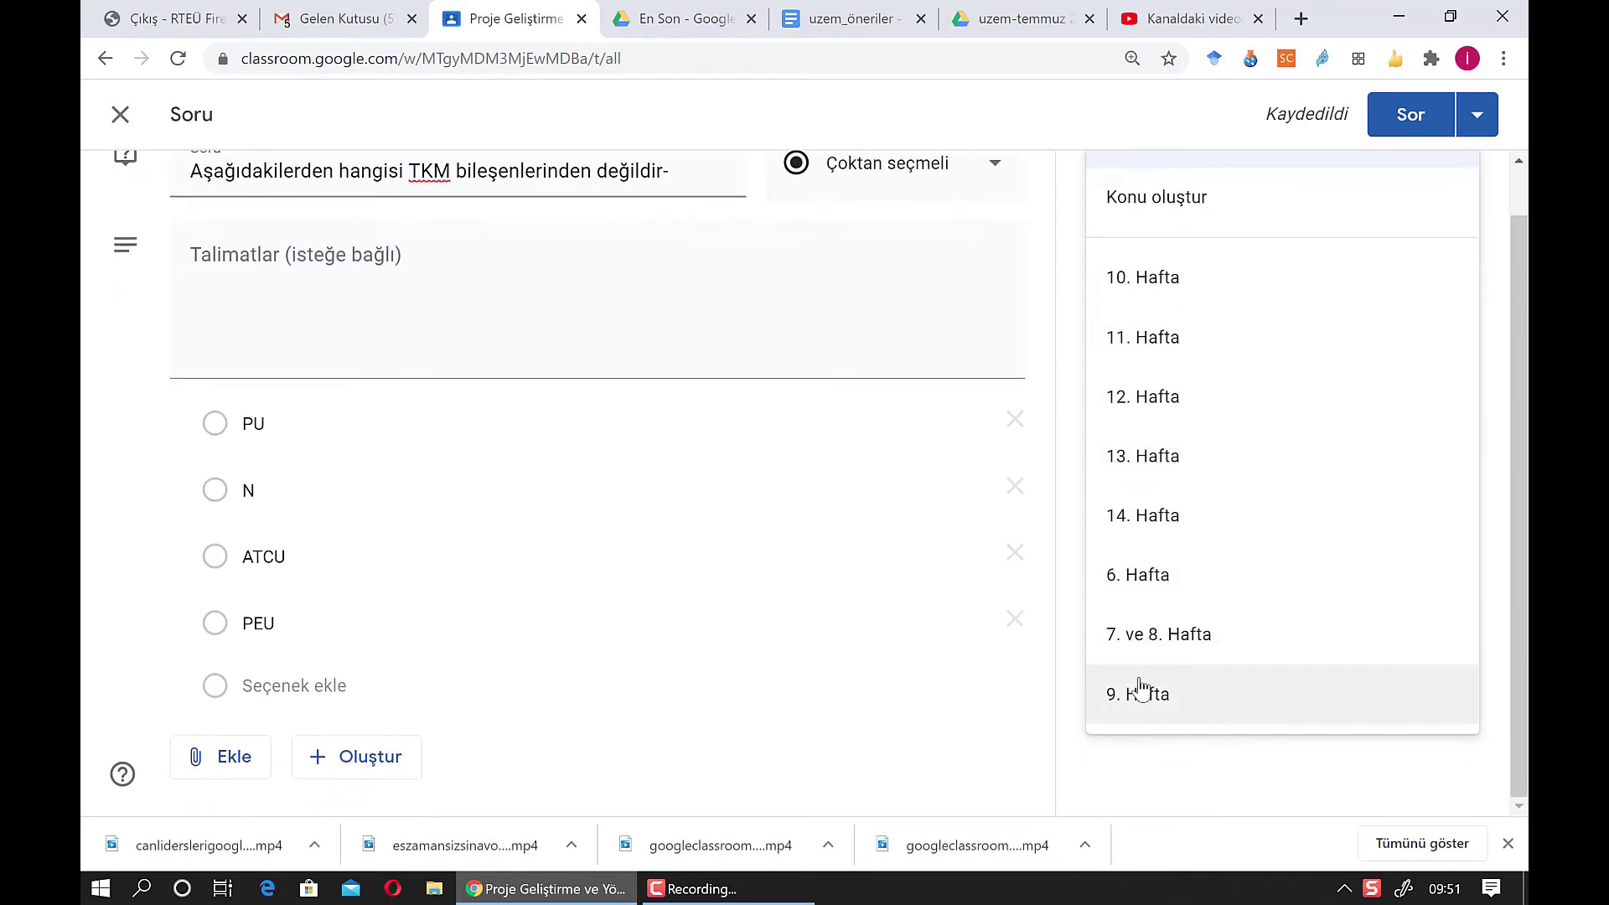
pyautogui.scroll(1, 1198, 599)
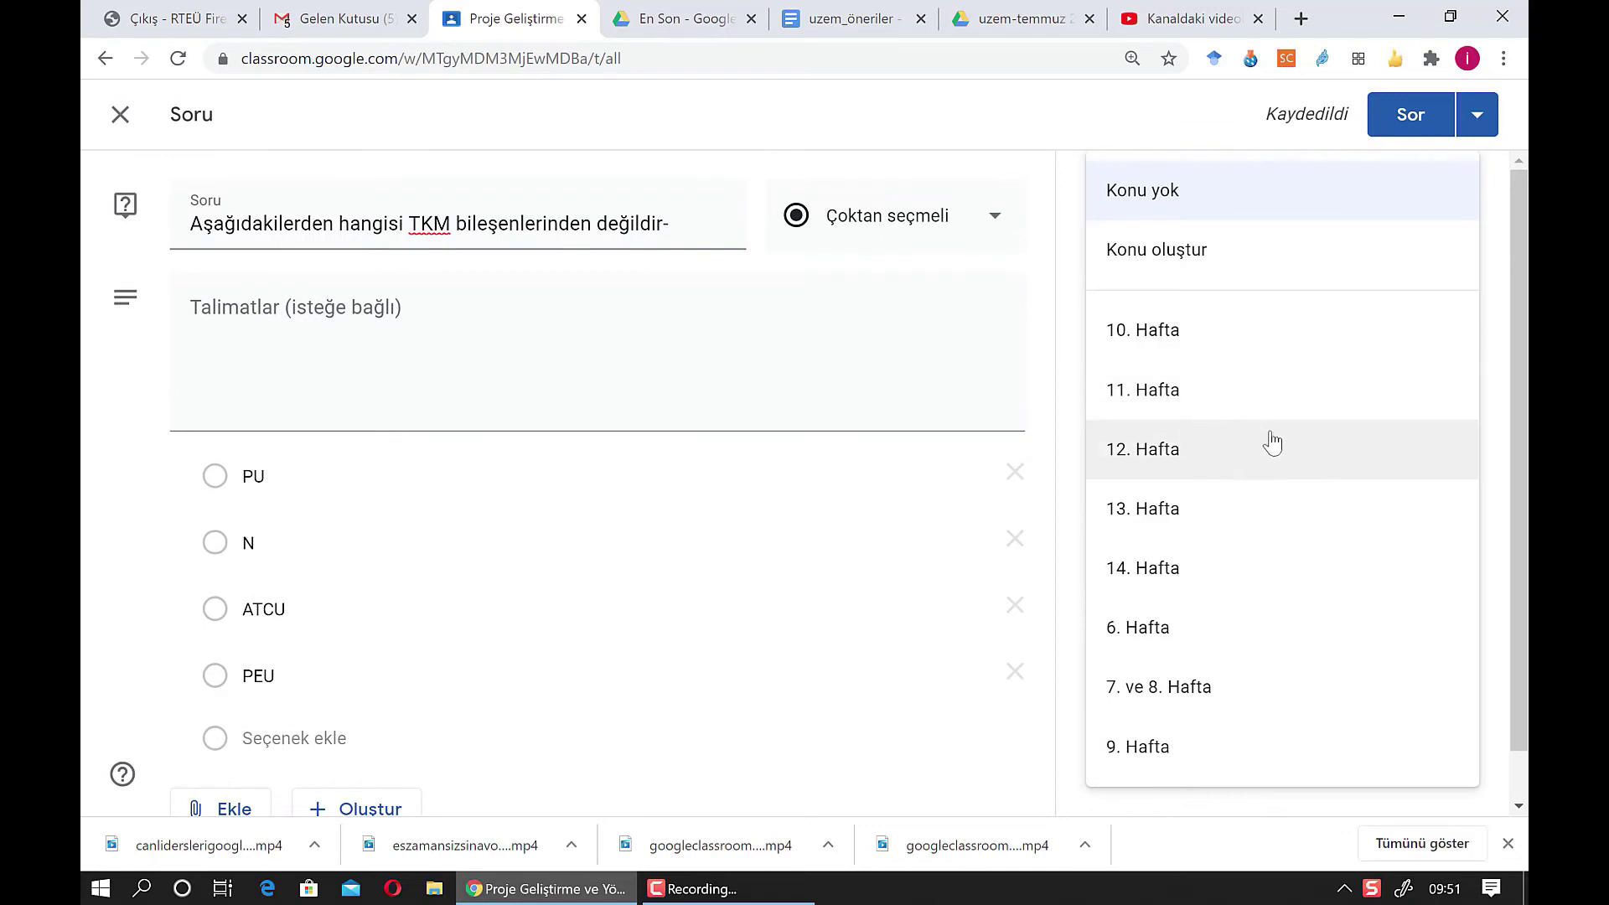
pyautogui.click(1198, 347)
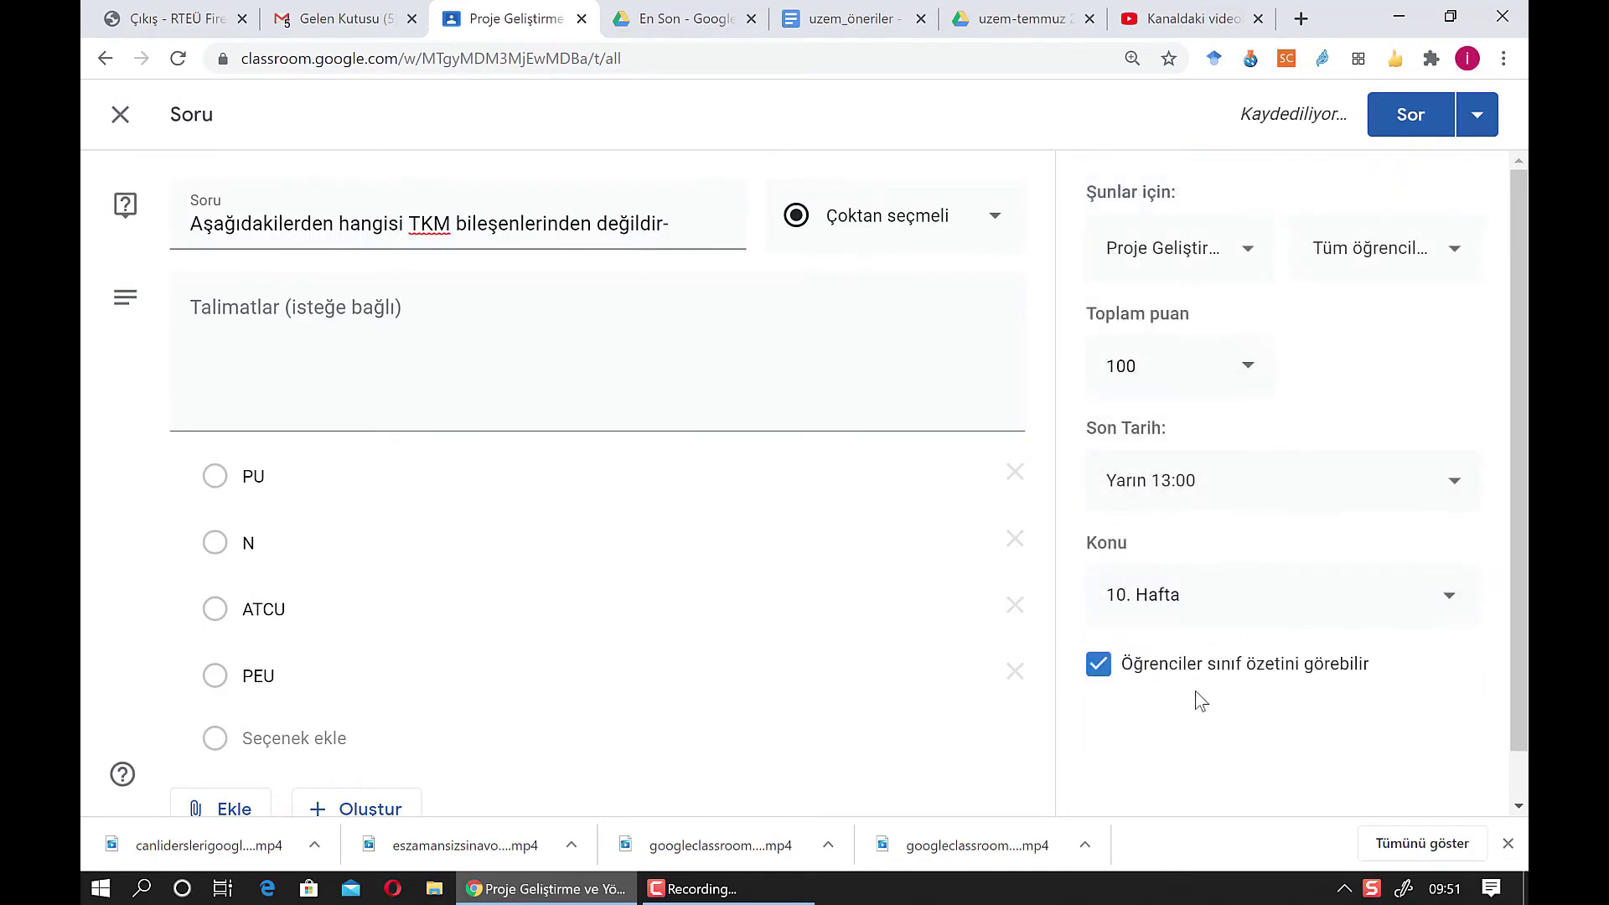
pyautogui.click(1389, 118)
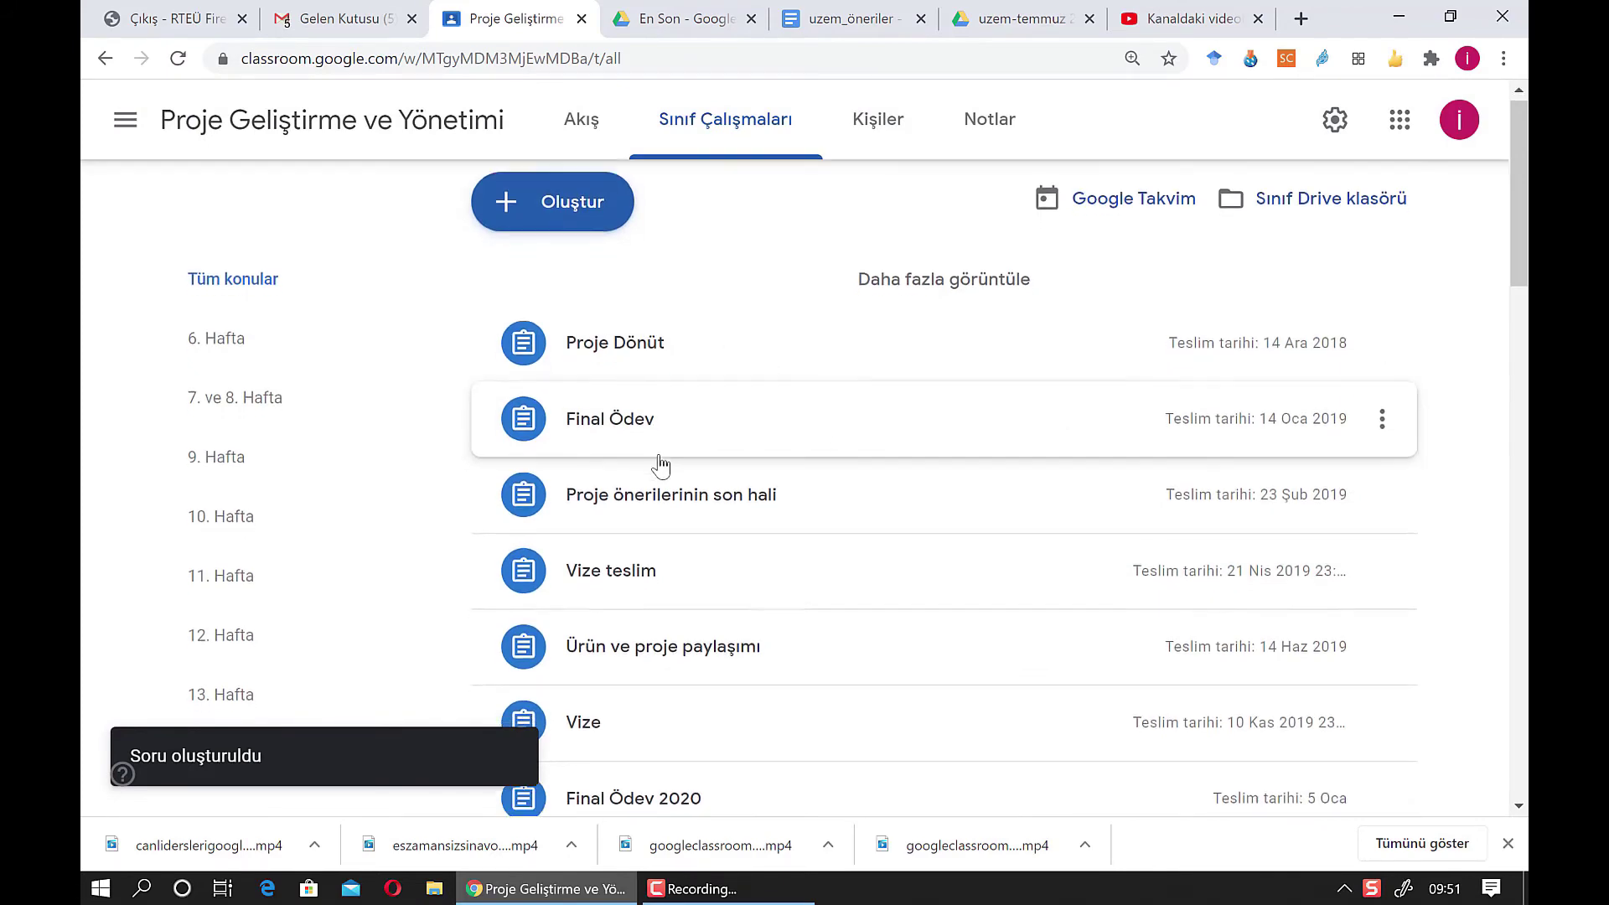
# Find the new question under 10. Hafta in the classwork list and examine its submission and per-option answer counts
pyautogui.scroll(-15, 657, 431)
pyautogui.scroll(-5, 660, 511)
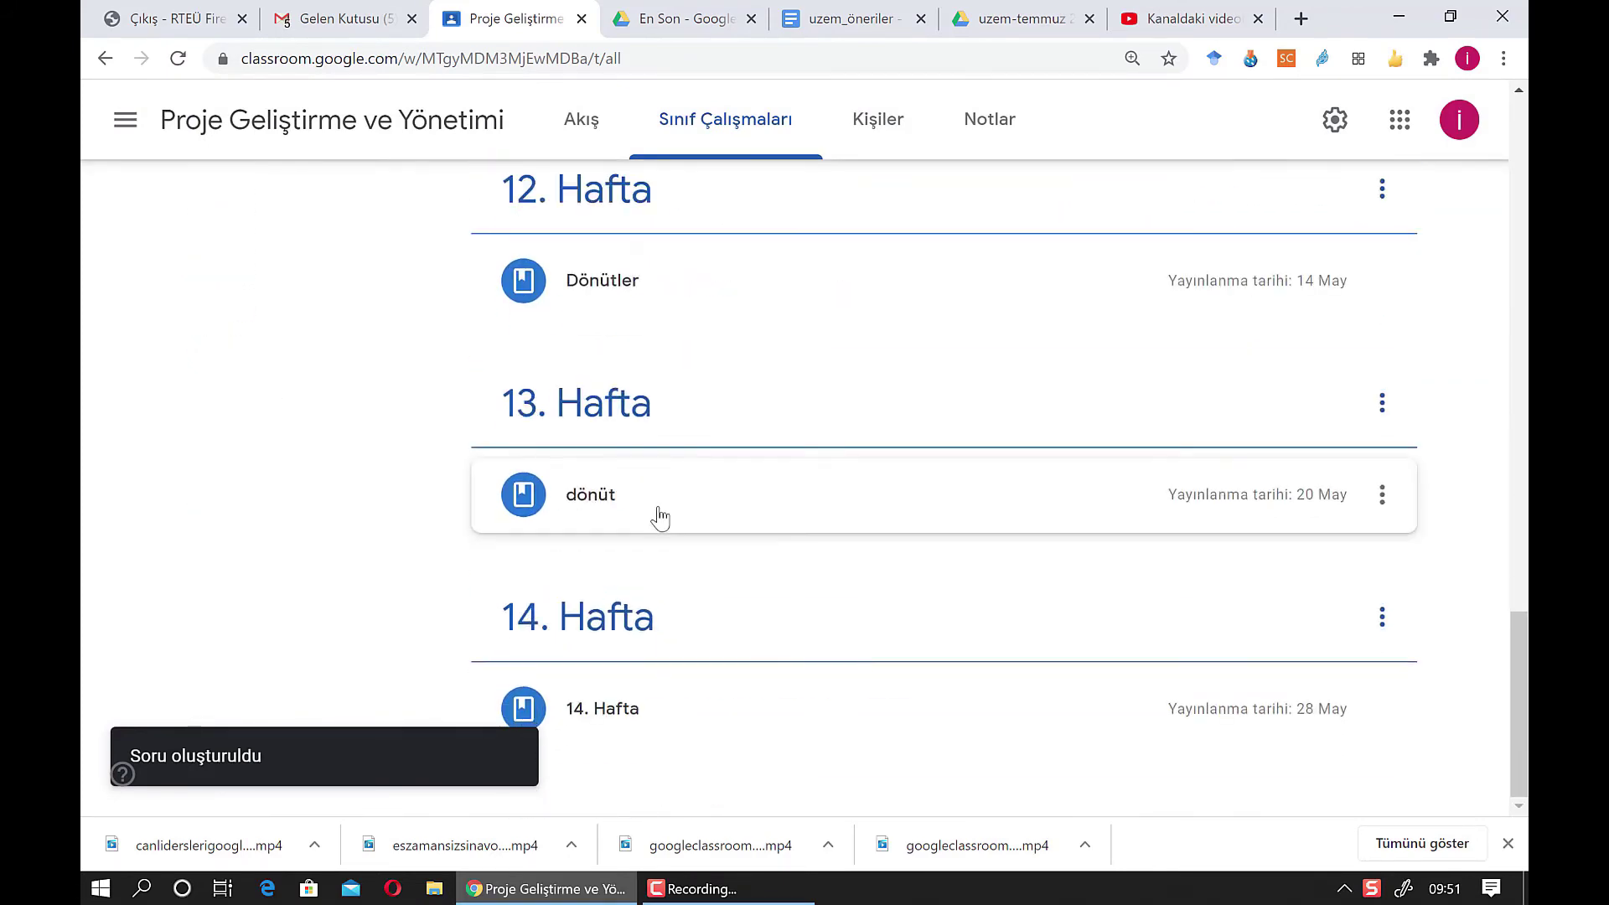
pyautogui.scroll(5, 659, 513)
pyautogui.scroll(1, 657, 506)
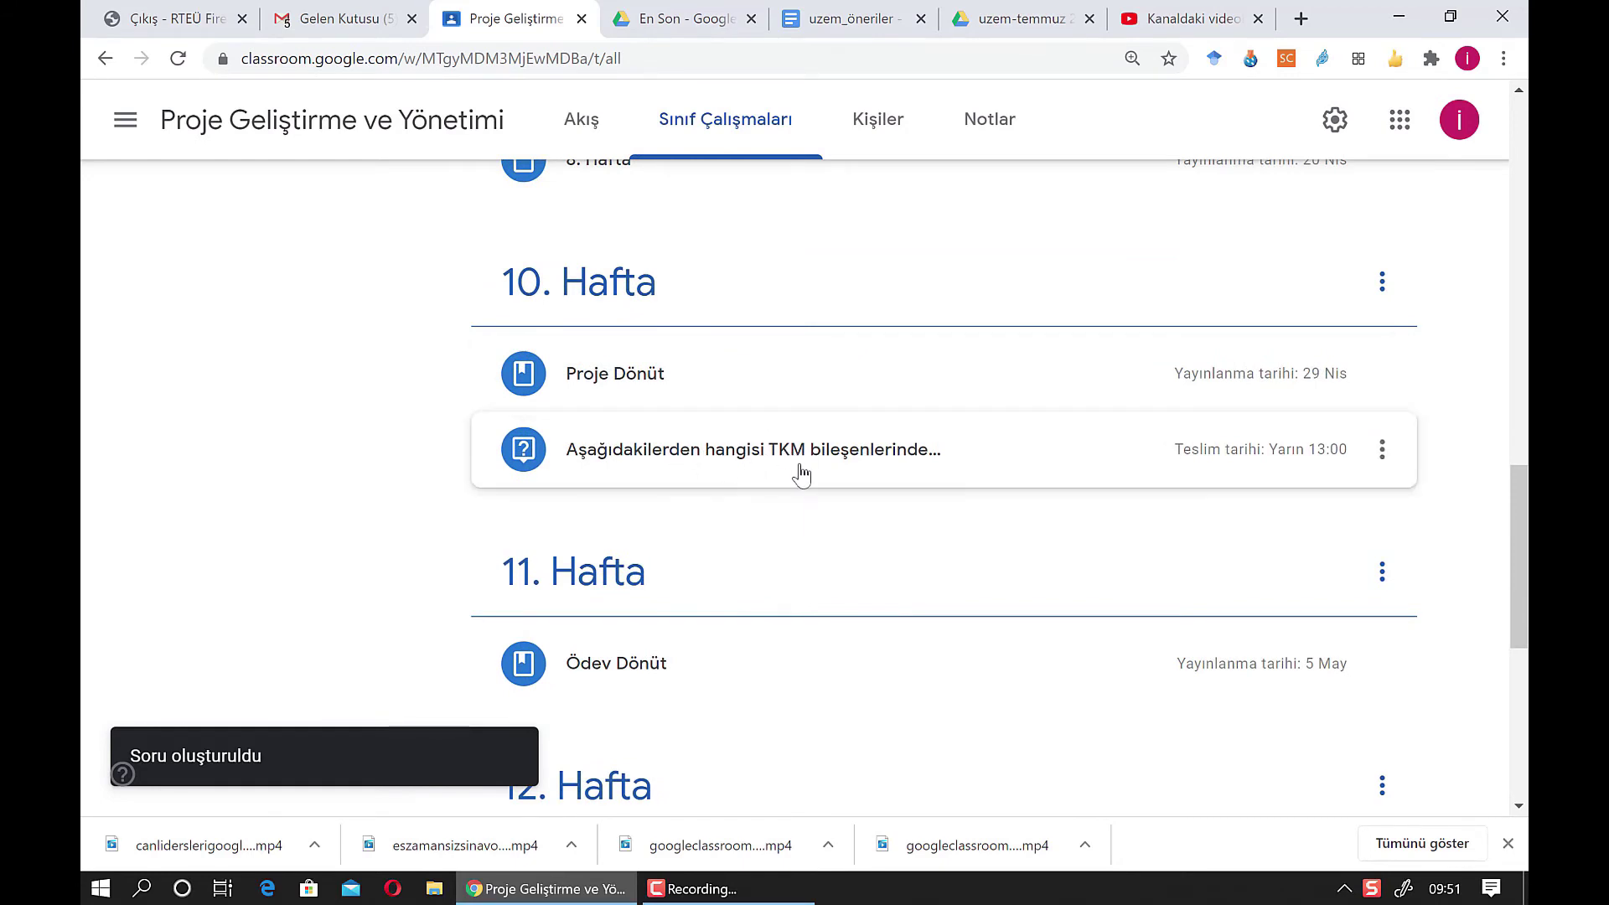
pyautogui.click(1216, 442)
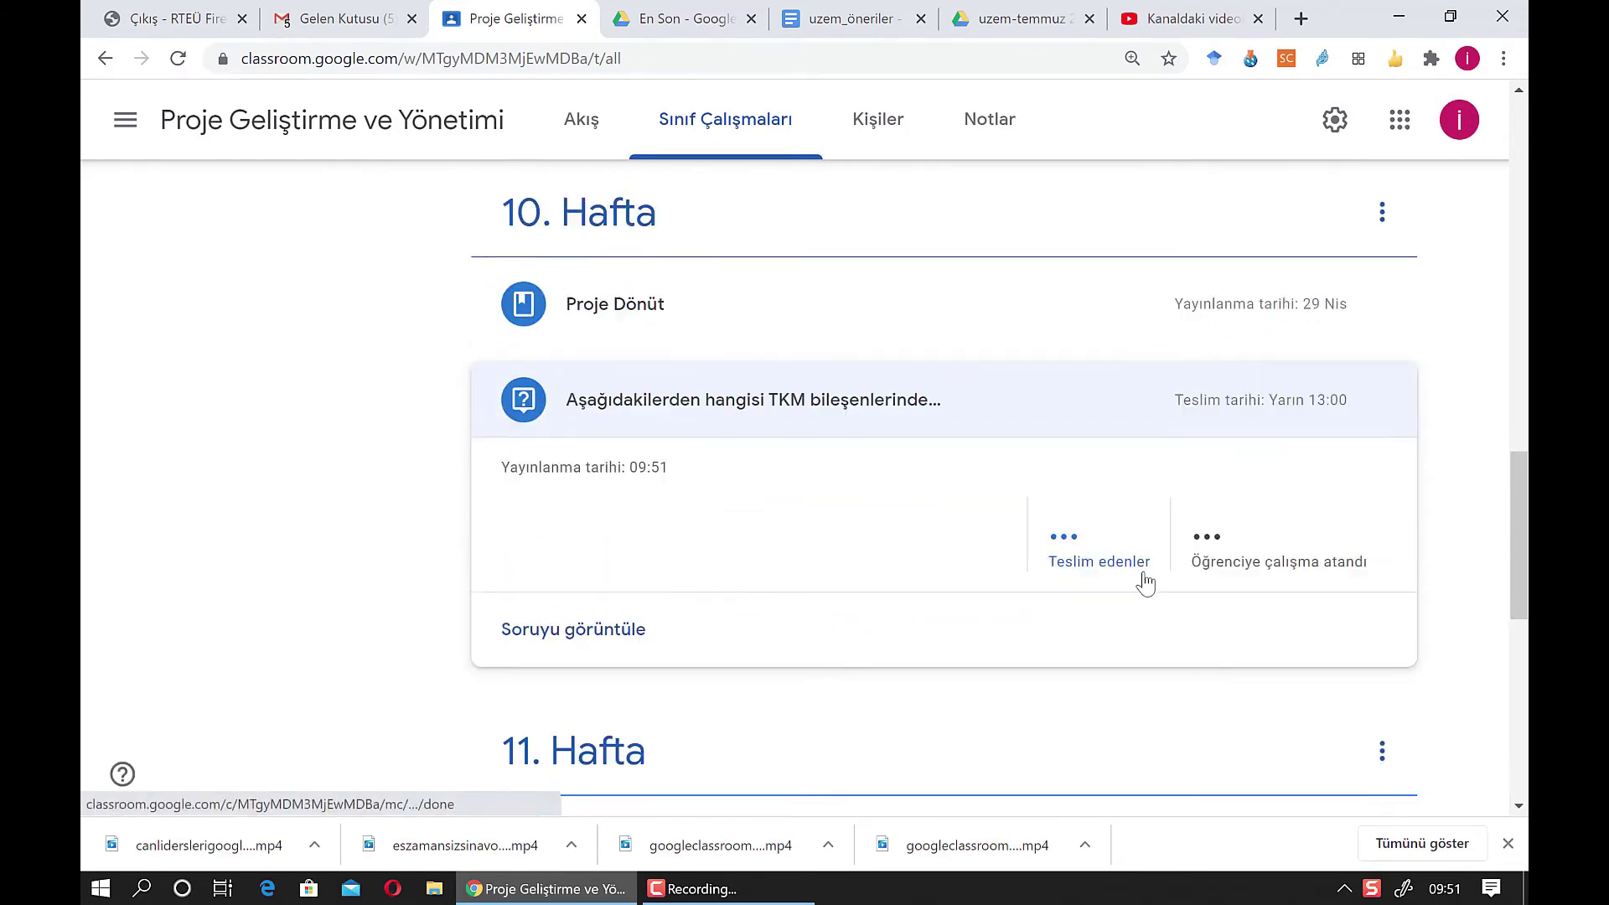
pyautogui.scroll(-1, 1039, 566)
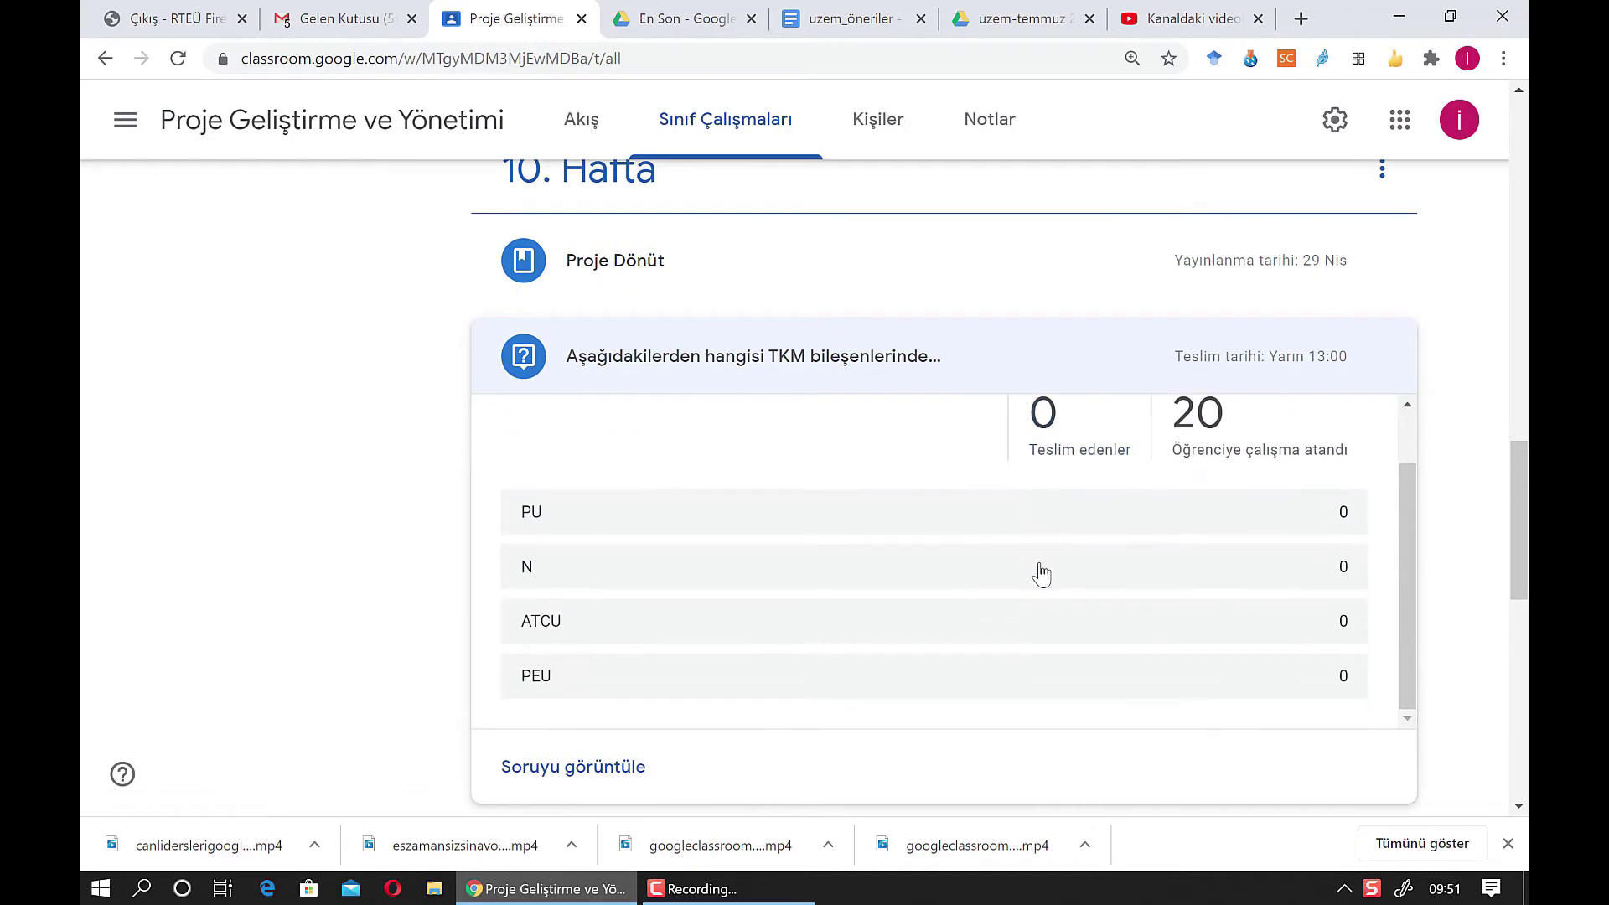
pyautogui.scroll(1, 1039, 570)
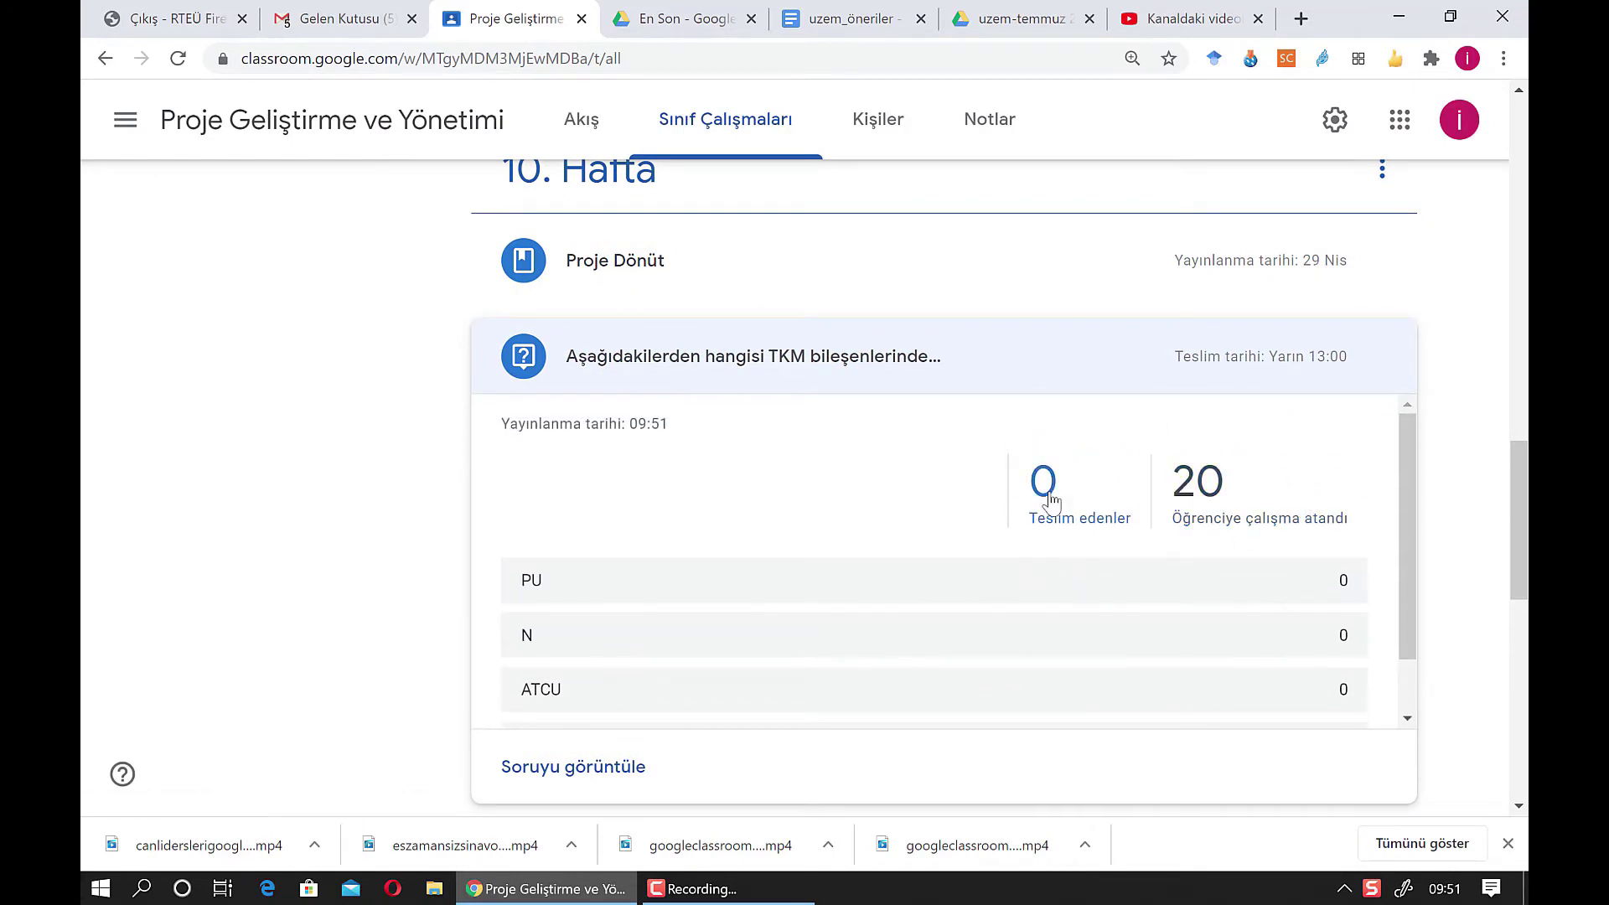
pyautogui.scroll(-1, 1206, 538)
pyautogui.scroll(1, 1210, 540)
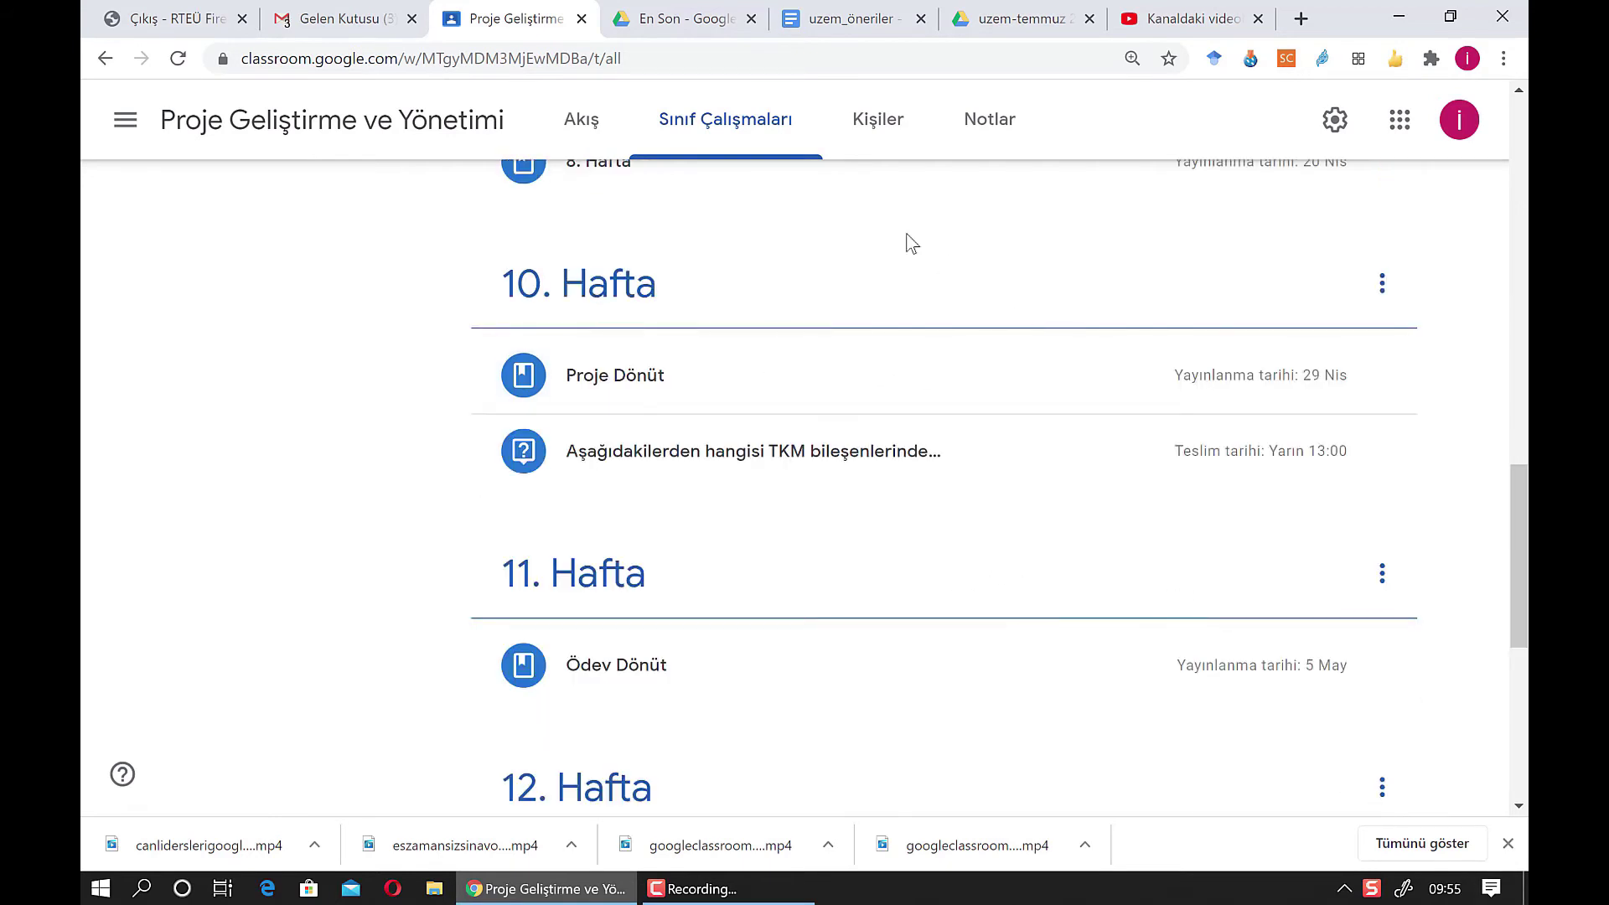
# Open the class stream (Akış) to see the published question's announcement
pyautogui.click(583, 131)
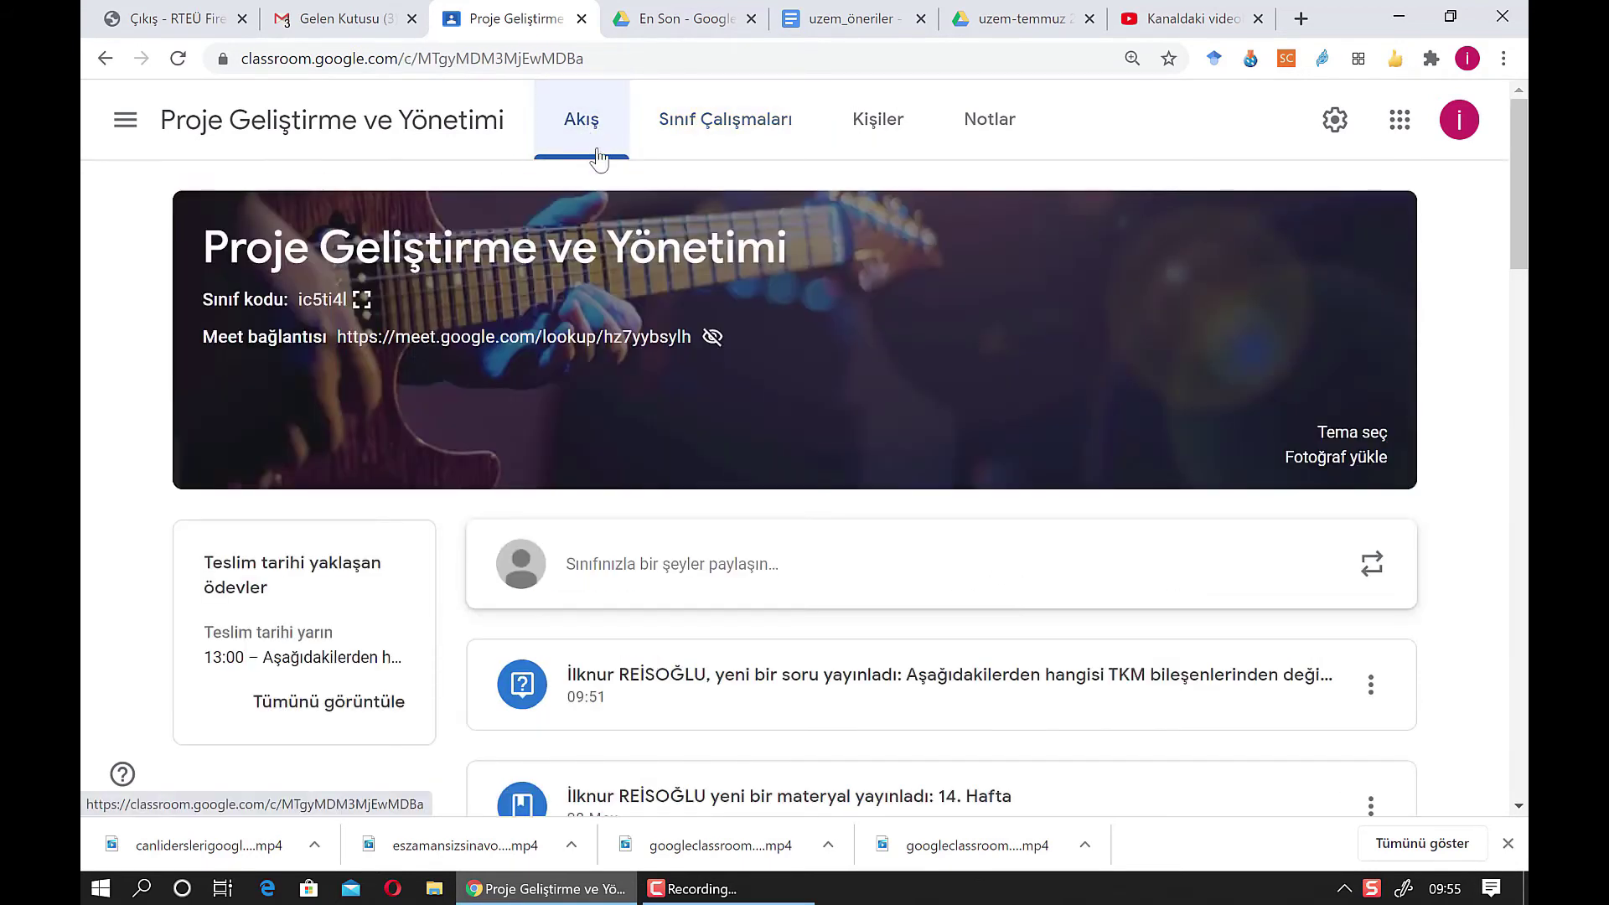
# Open the new question's student answers from its stream announcement and examine the answer option chosen by the student who submitted
pyautogui.scroll(-3, 896, 506)
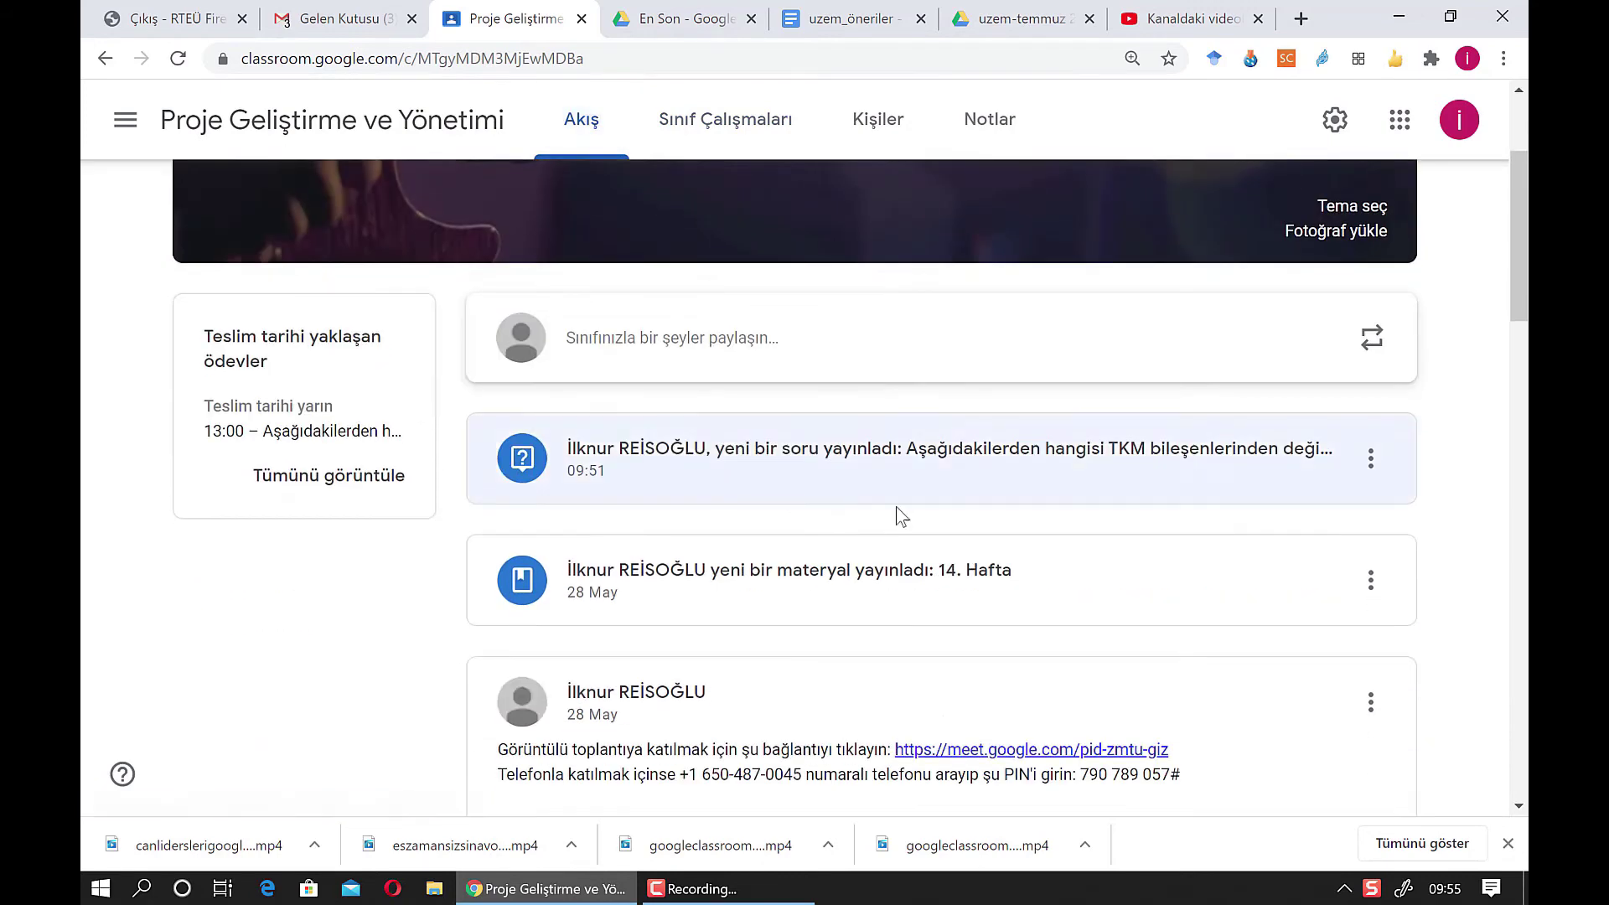
pyautogui.click(812, 462)
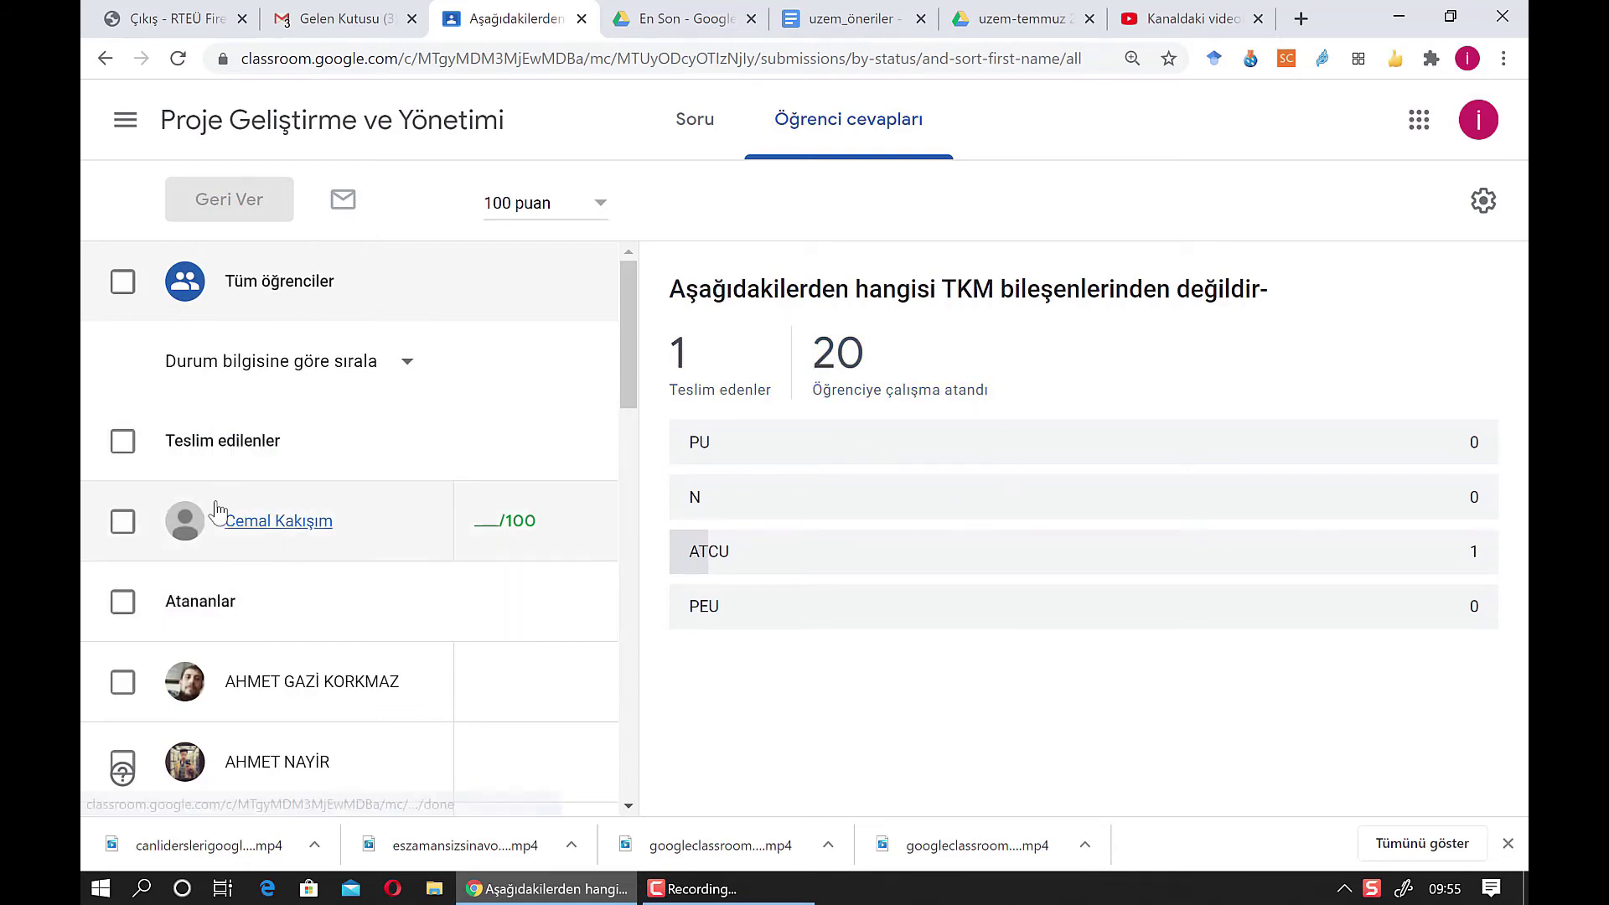
pyautogui.click(279, 522)
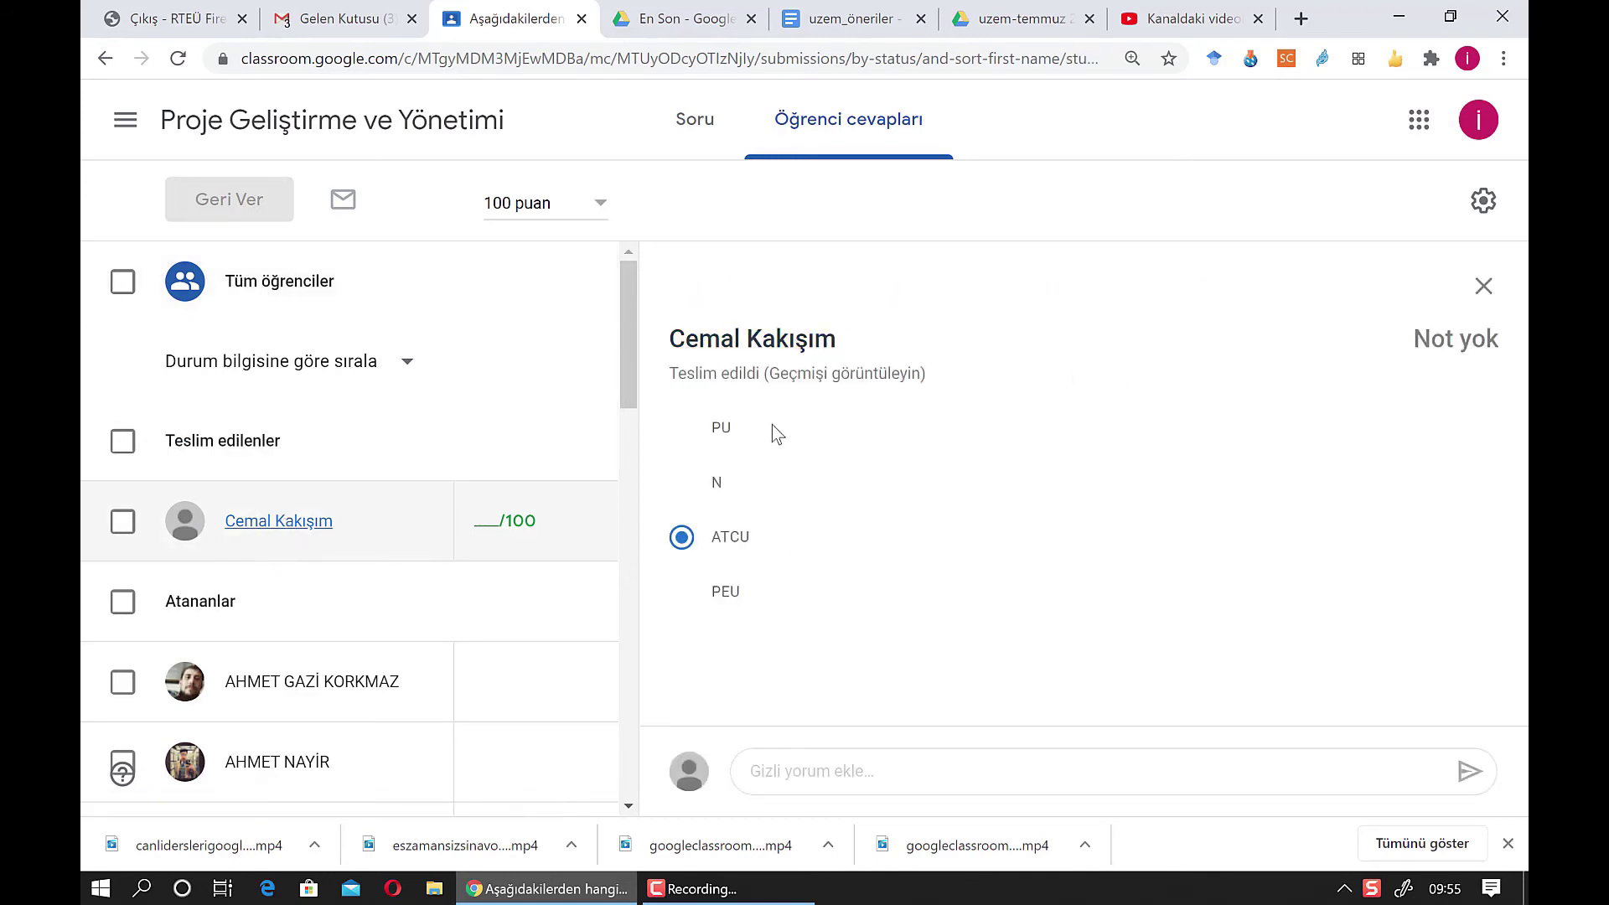
pyautogui.click(279, 682)
pyautogui.click(267, 526)
# Grade the submitted answer 0 out of 100 and return it to the student without a private comment
pyautogui.click(488, 526)
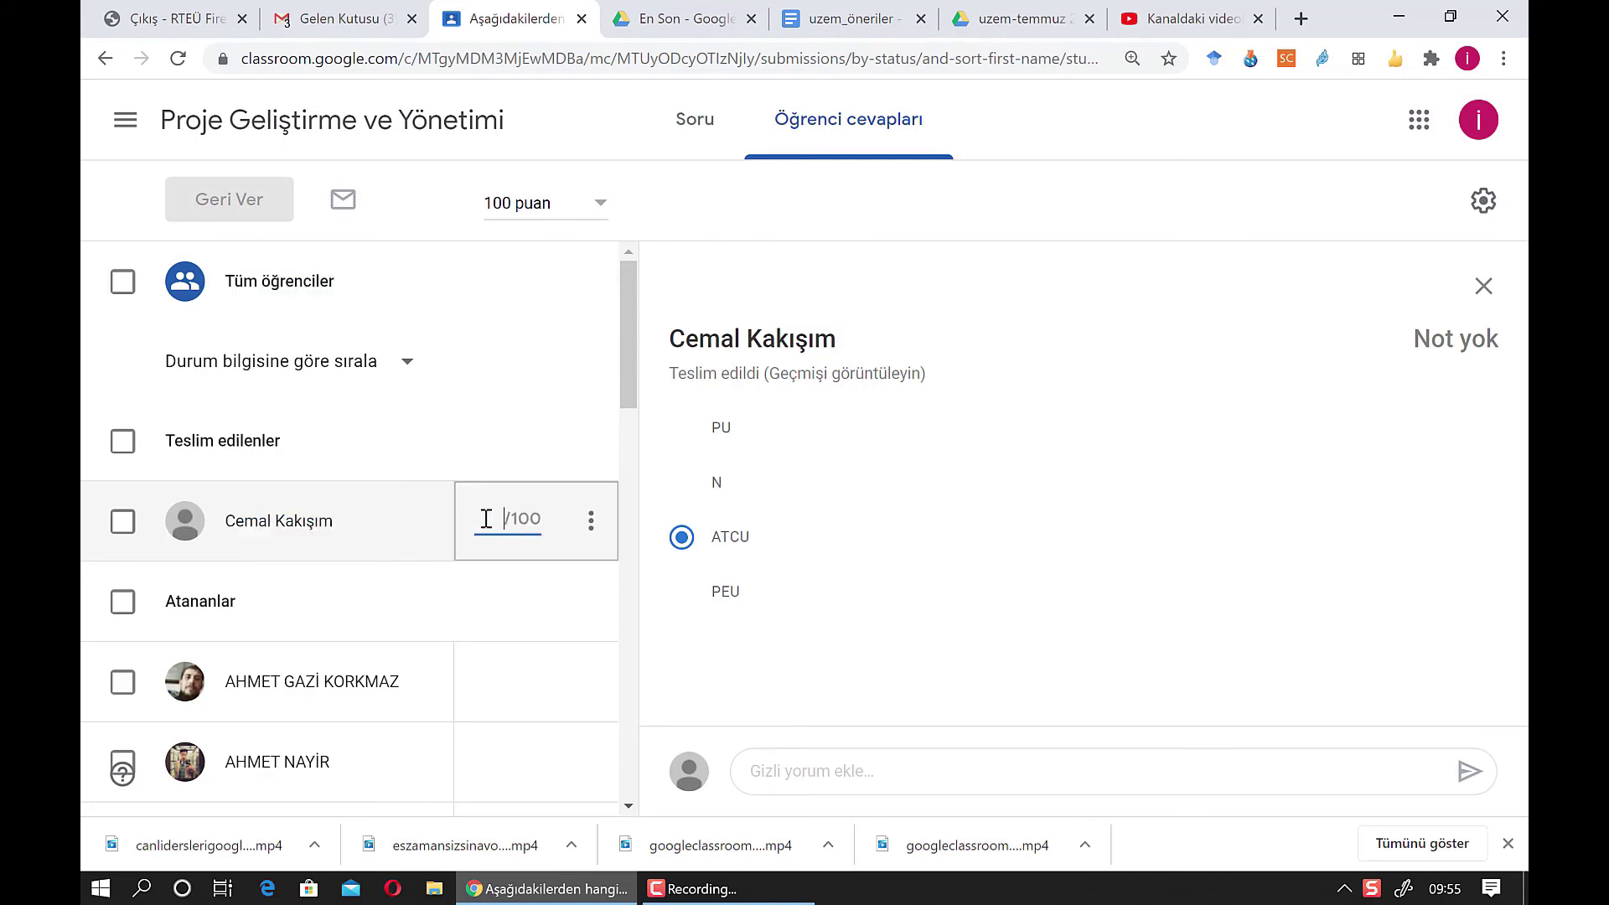
pyautogui.write('0')
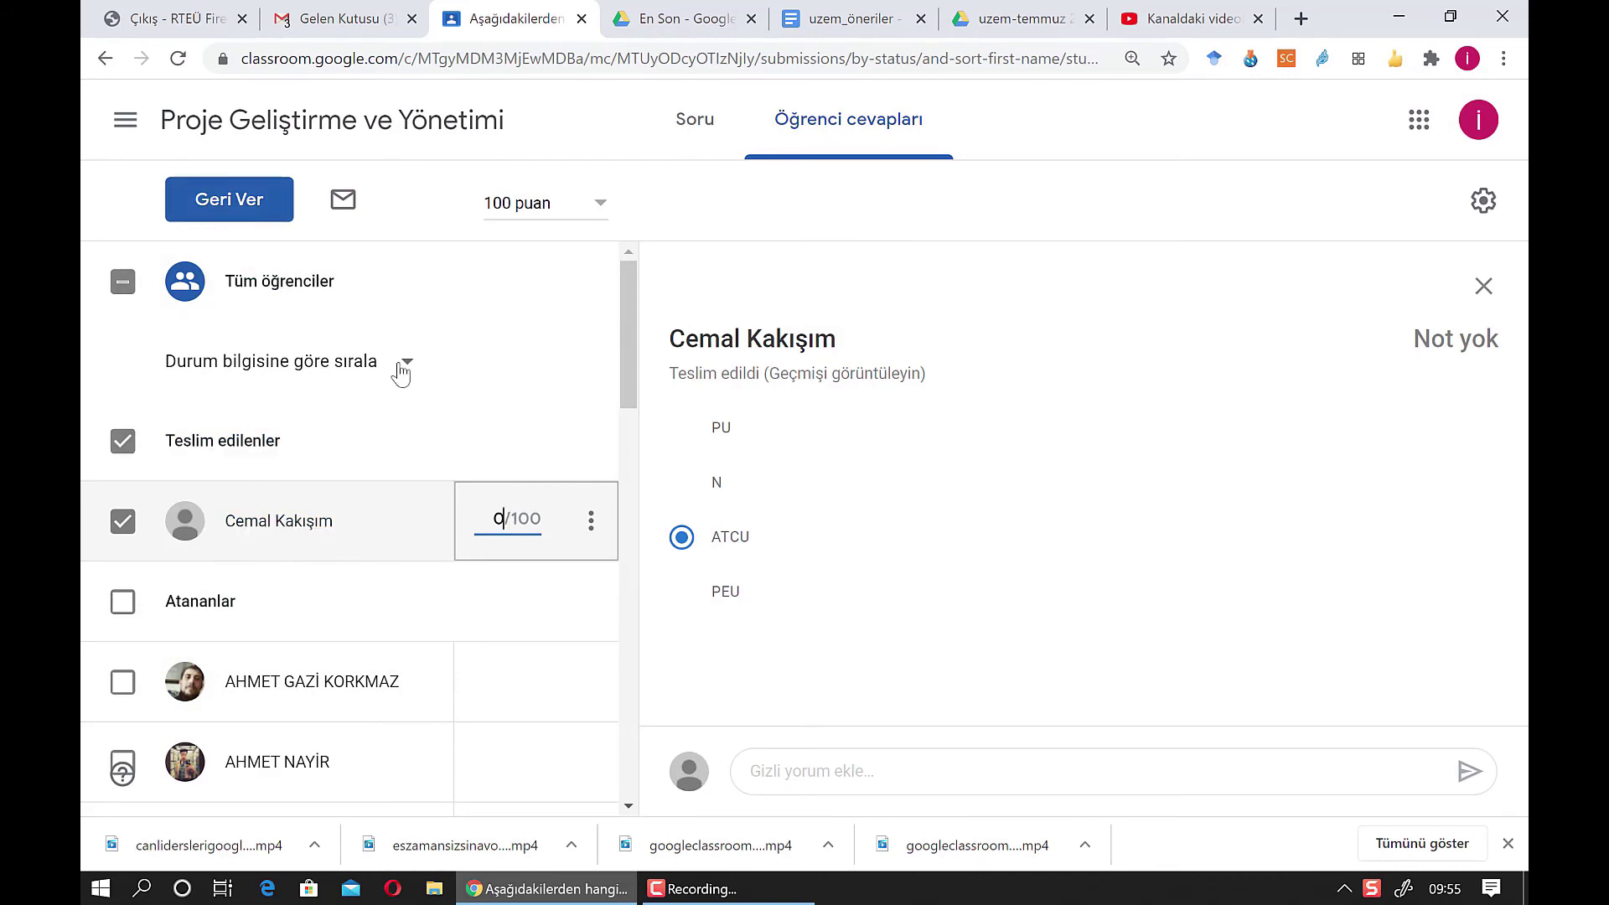
pyautogui.click(249, 206)
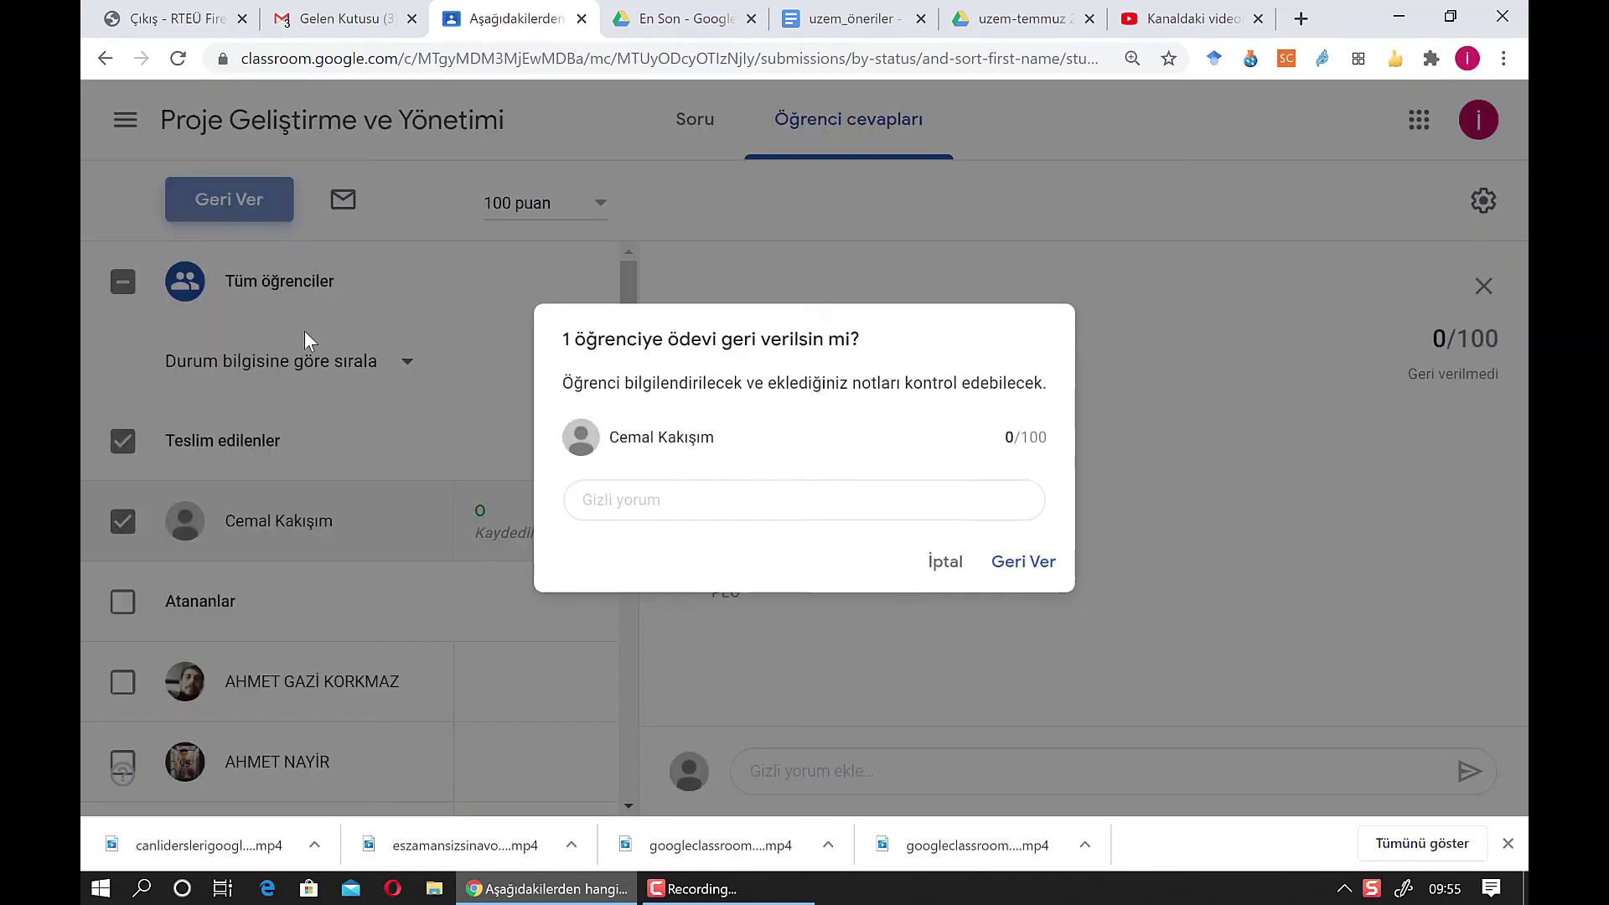
pyautogui.click(1053, 575)
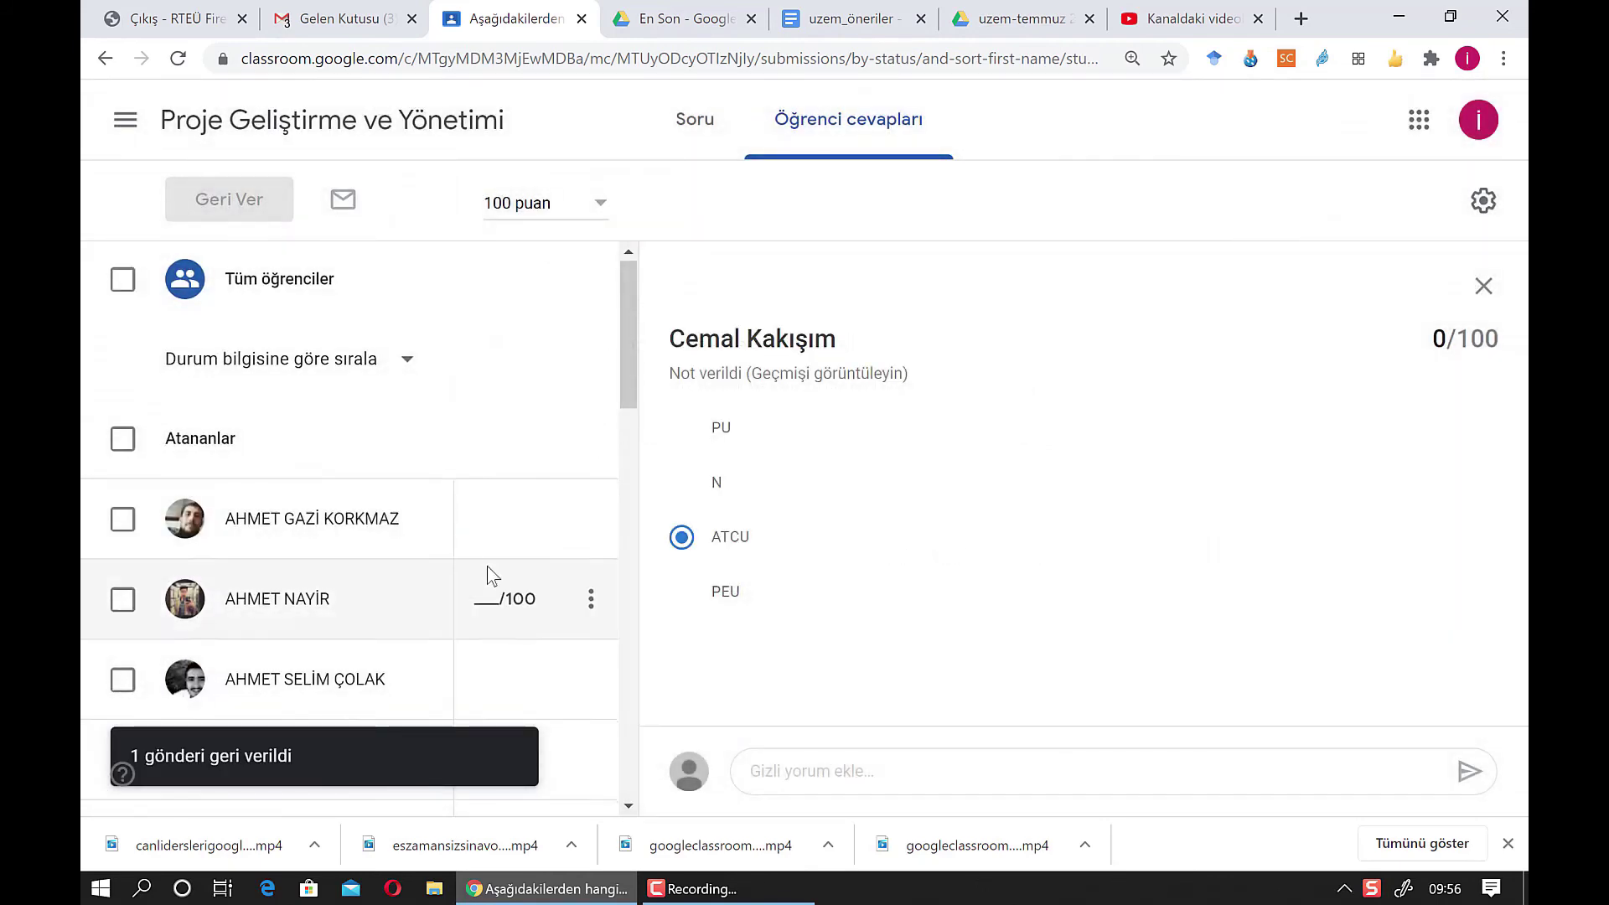
# Look through the list of assigned students and start a private comment on the returned submission
pyautogui.scroll(-4, 484, 570)
pyautogui.scroll(-10, 484, 577)
pyautogui.scroll(15, 471, 594)
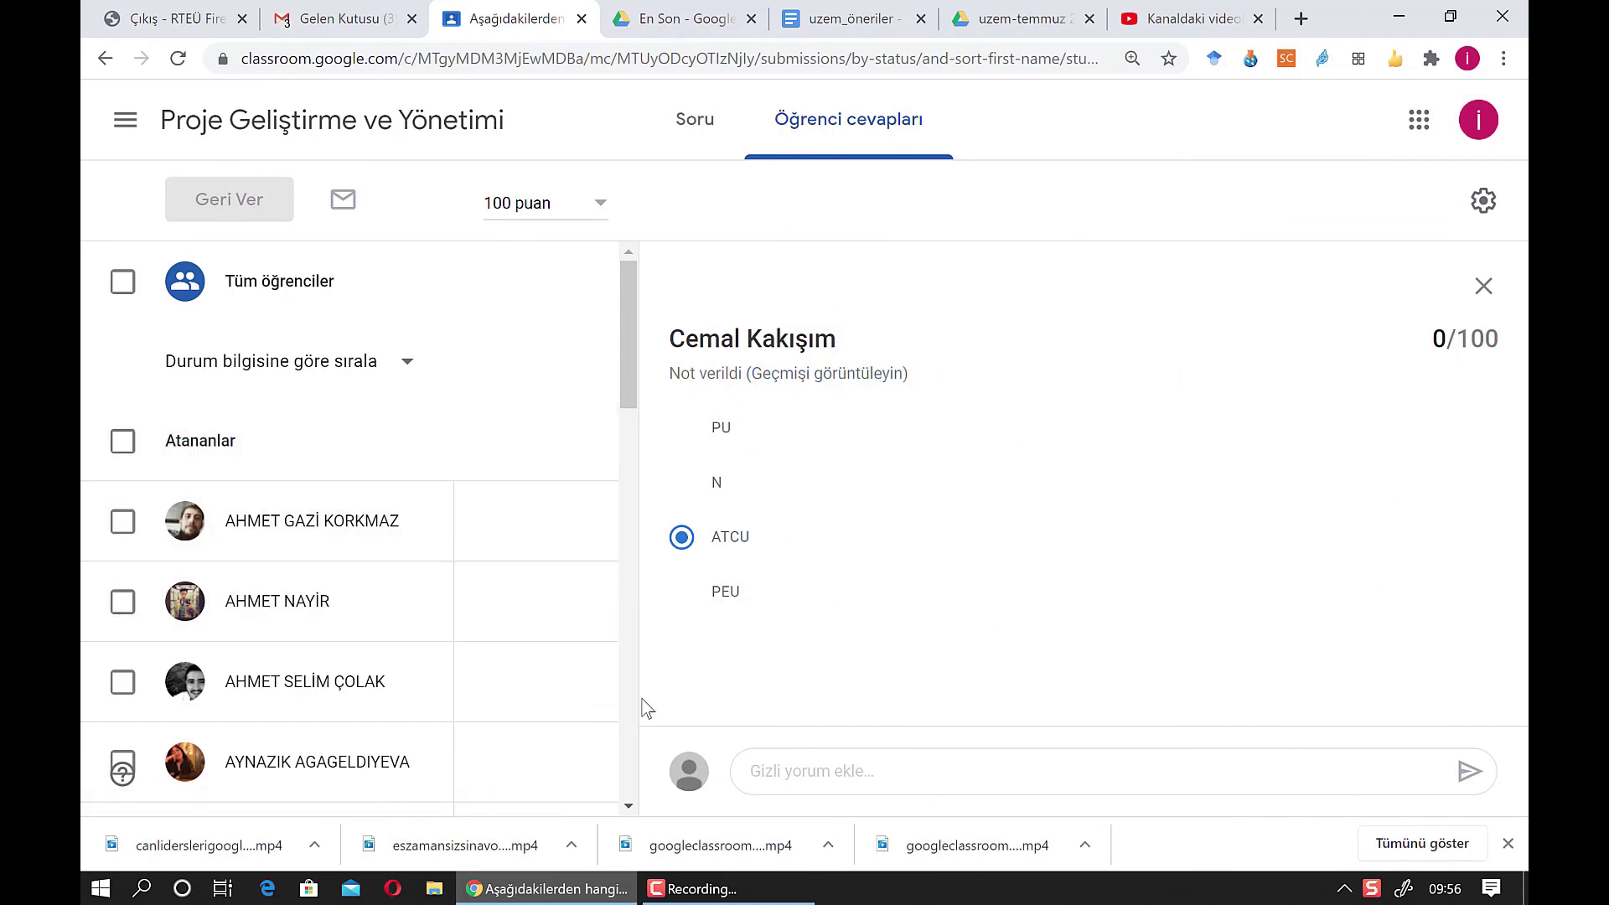
pyautogui.click(810, 774)
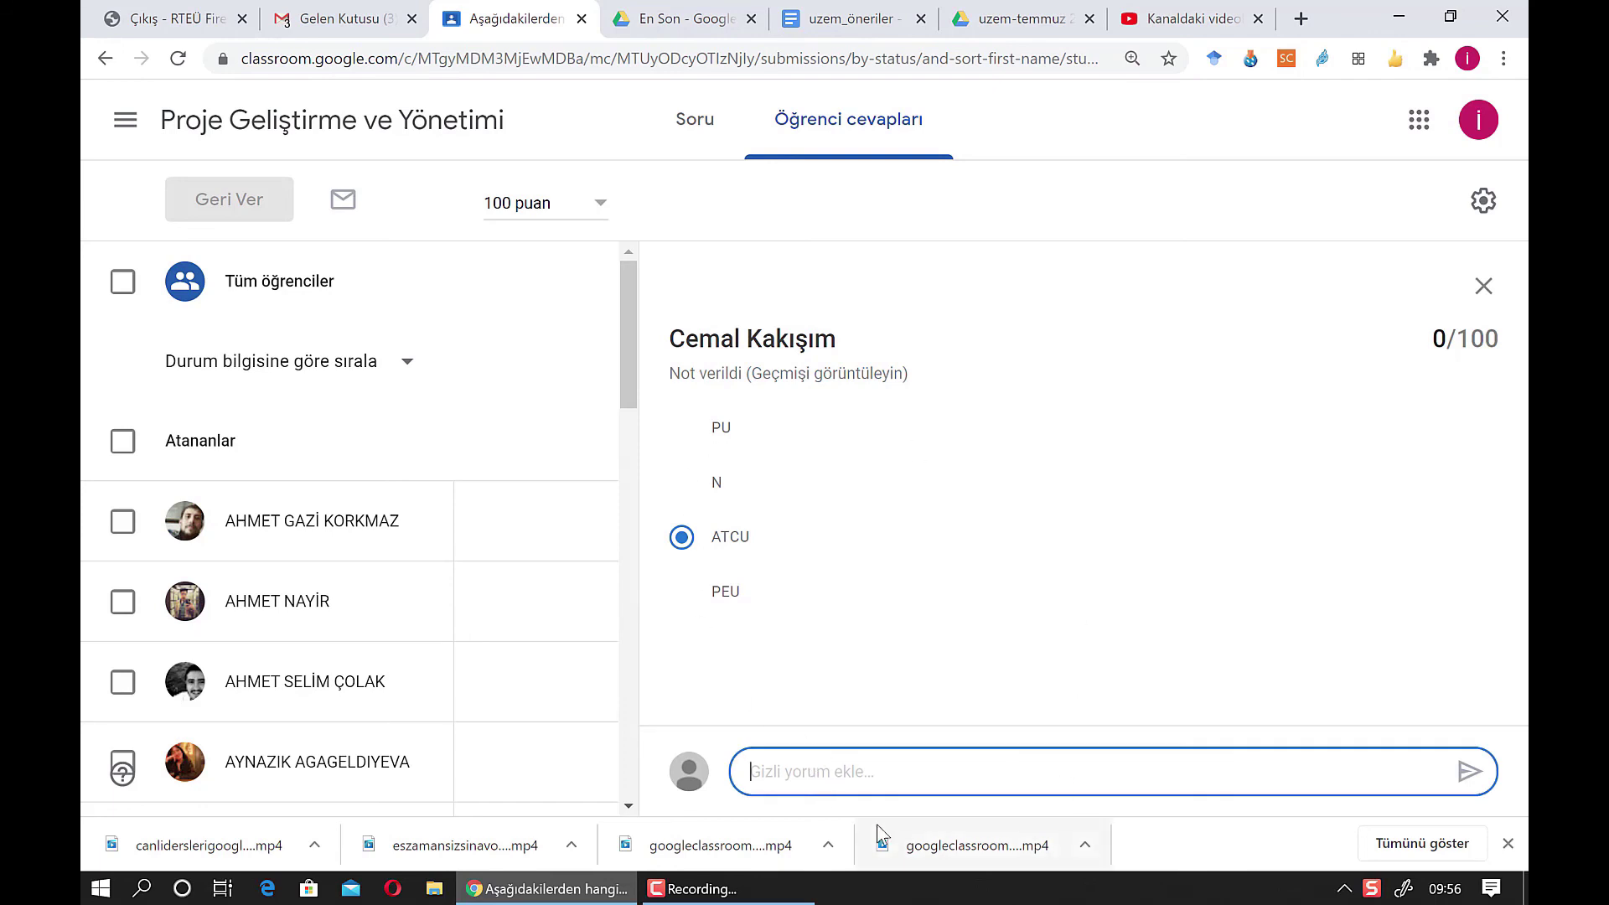